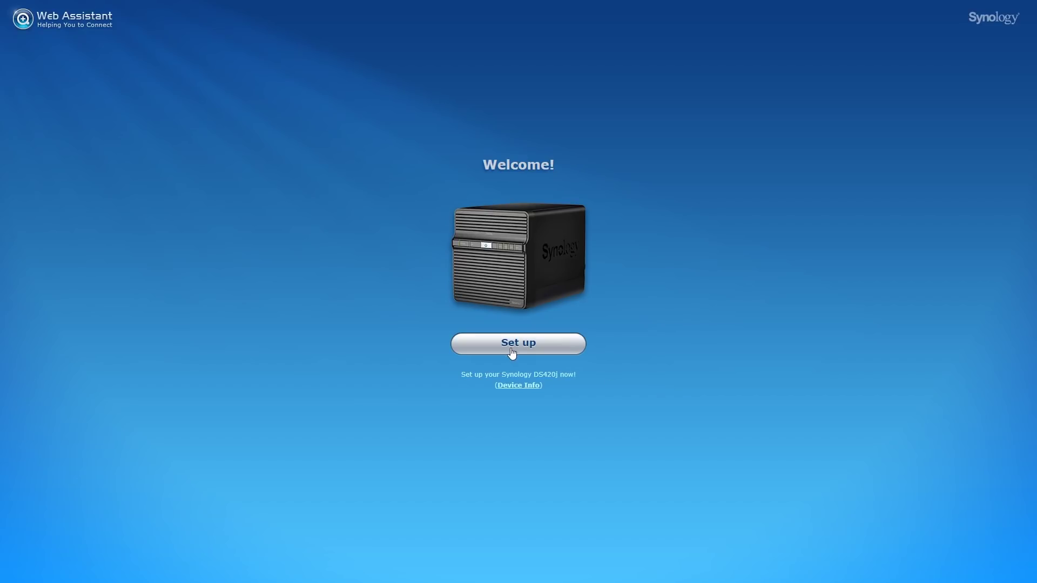
Set up the DS420j by installing the latest DiskStation Manager, accepting that all data on hard disks 1 and 2 is removed
{"action": "mouse_move", "coordinate": [517, 386]}
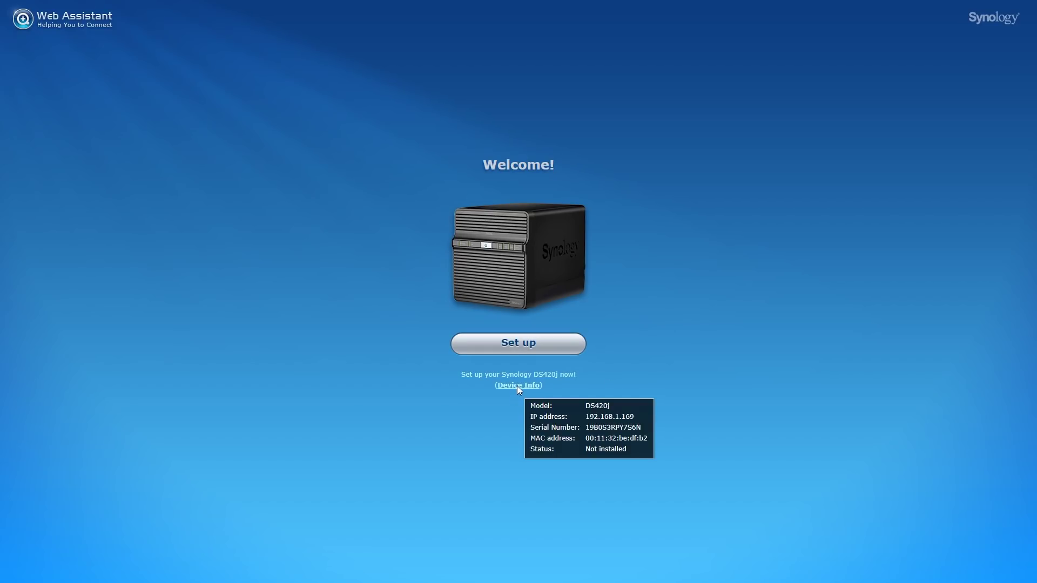
{"action": "left_click", "coordinate": [514, 350]}
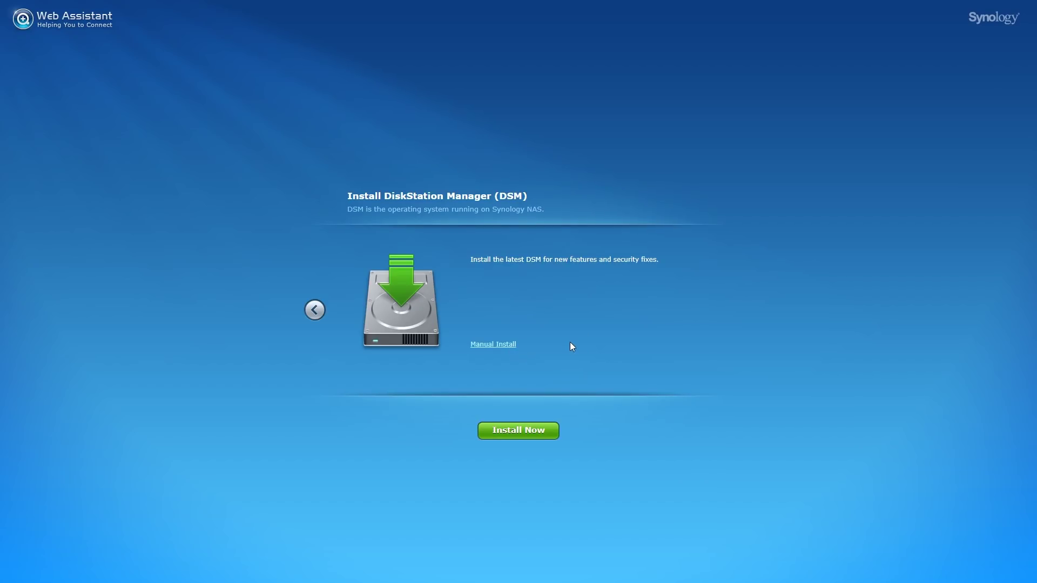
{"action": "left_click", "coordinate": [538, 431]}
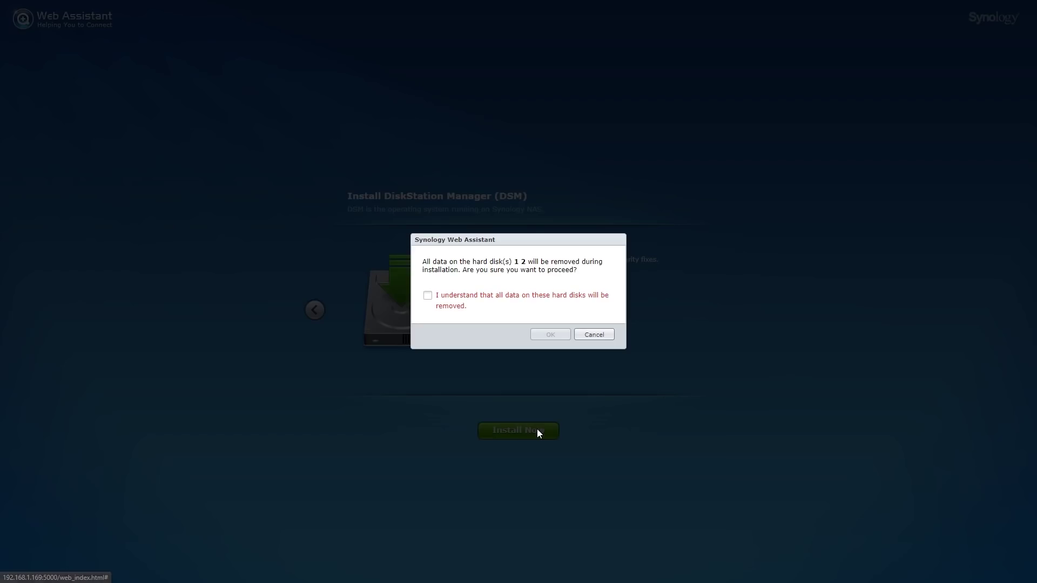
{"action": "left_click", "coordinate": [431, 296]}
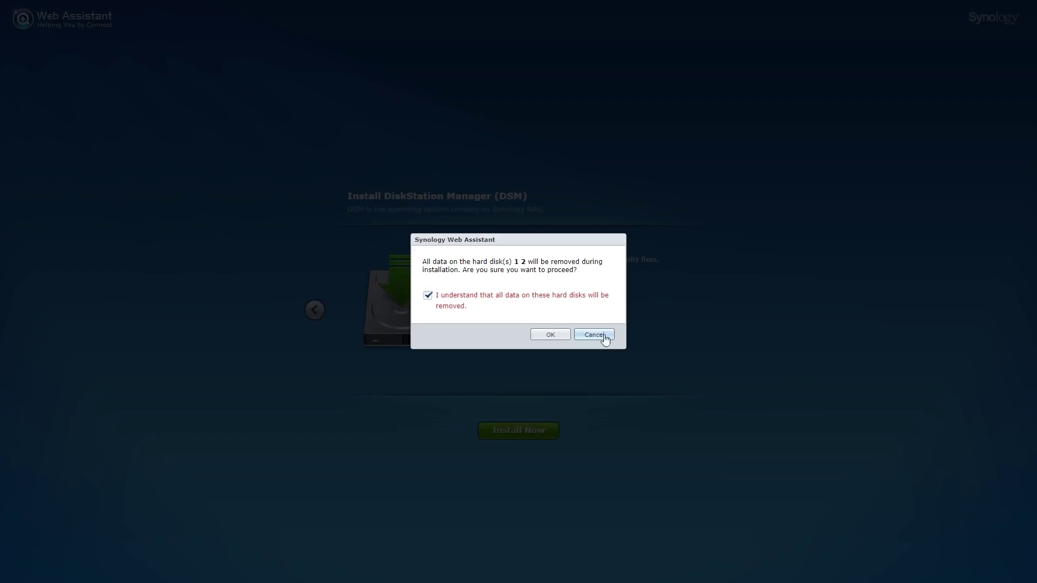
{"action": "left_click", "coordinate": [551, 337]}
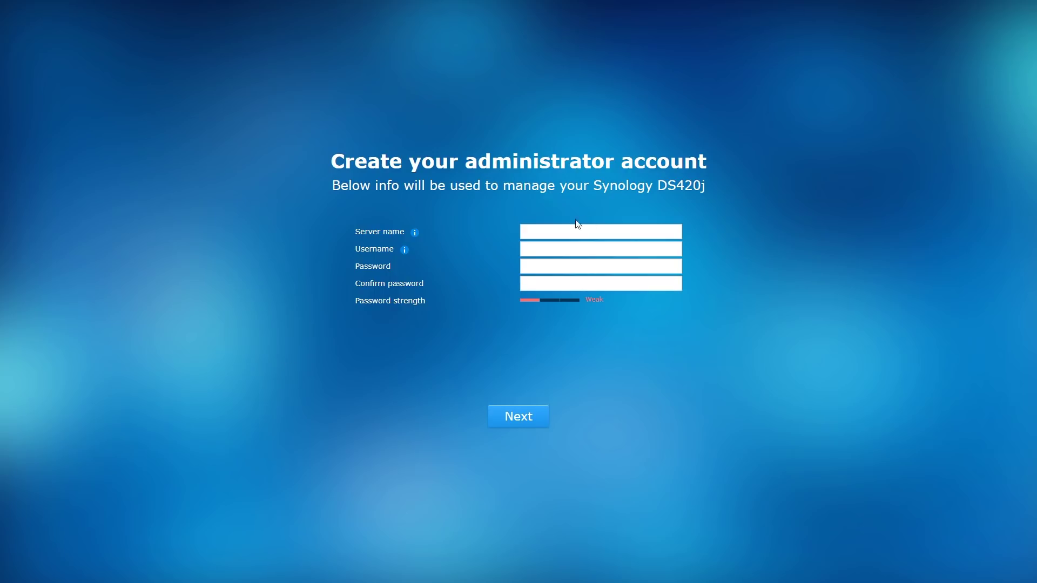
Create the administrator account with server name nas4, the administrator's username, and the account password entered and confirmed
{"action": "left_click", "coordinate": [565, 235]}
{"action": "type", "text": "nas4"}
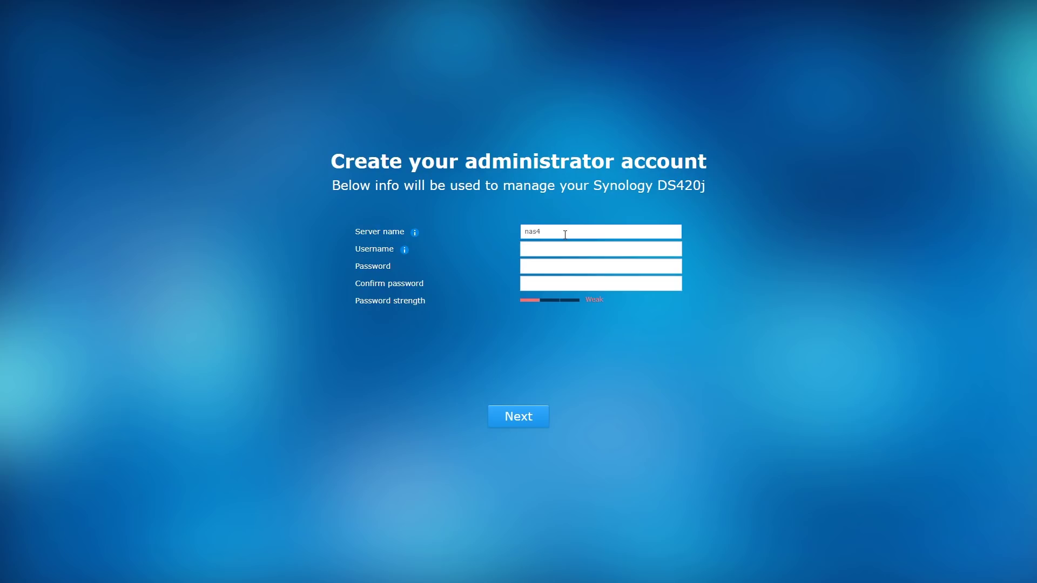
{"action": "left_click", "coordinate": [554, 249]}
{"action": "type", "text": "gary"}
{"action": "key", "text": "Tab"}
{"action": "type", "text": "••••••••"}
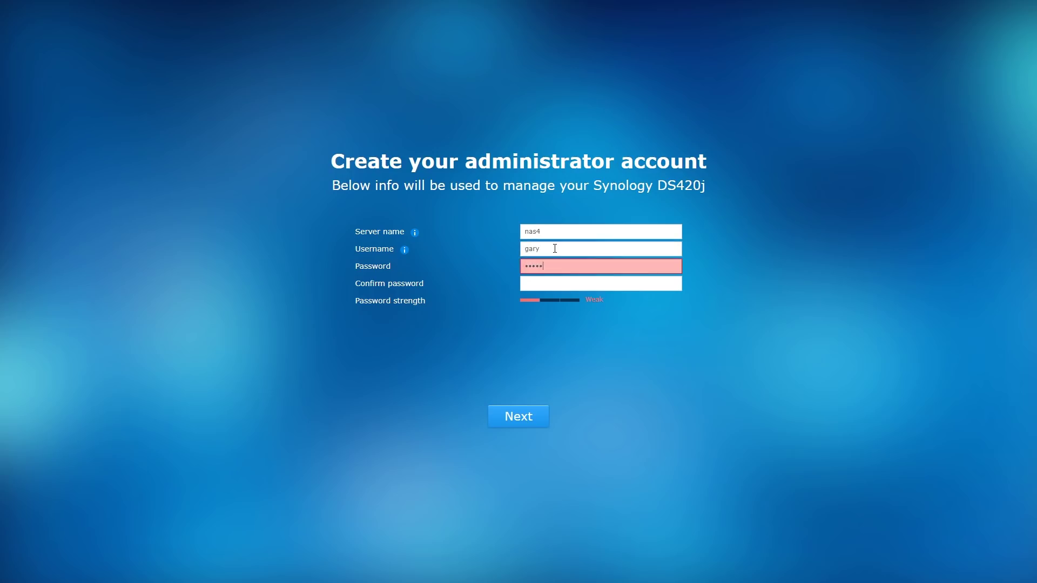
{"action": "key", "text": "Tab"}
{"action": "type", "text": "••••••••"}
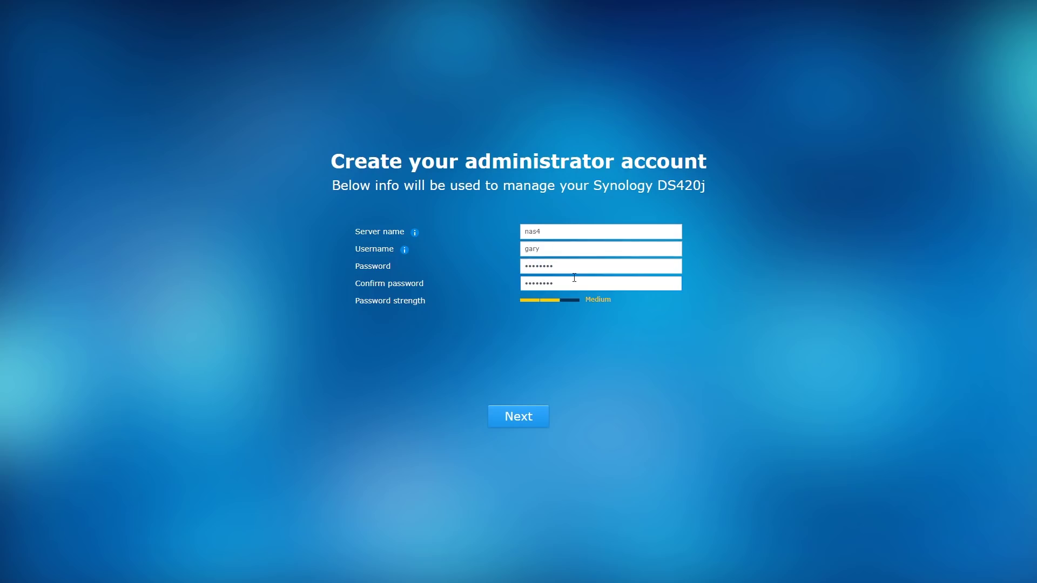
{"action": "left_click", "coordinate": [522, 419]}
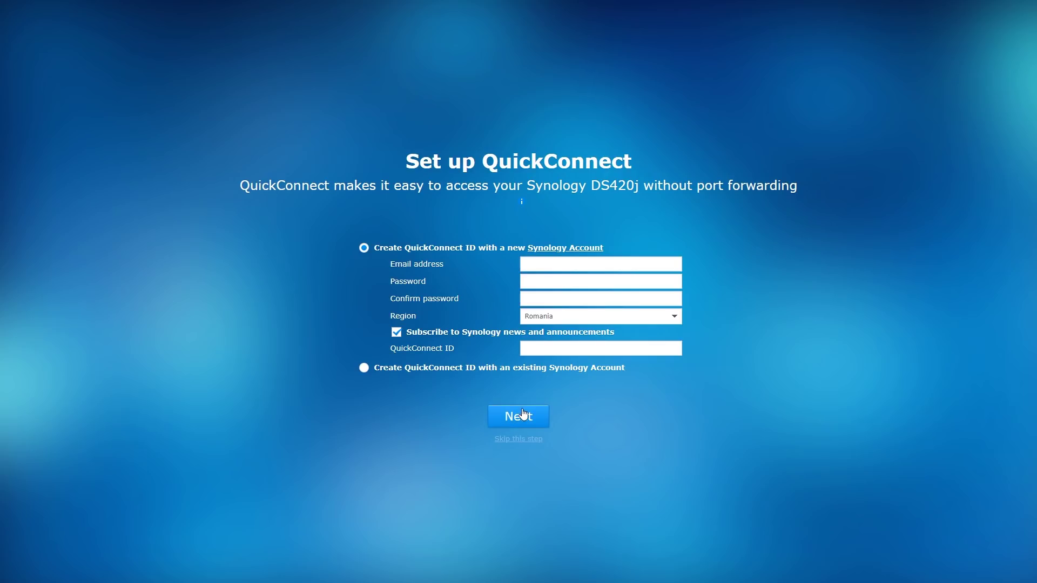
Skip the QuickConnect setup and the recommended packages, and finish the setup without sharing the device's network location
{"action": "left_click", "coordinate": [523, 440]}
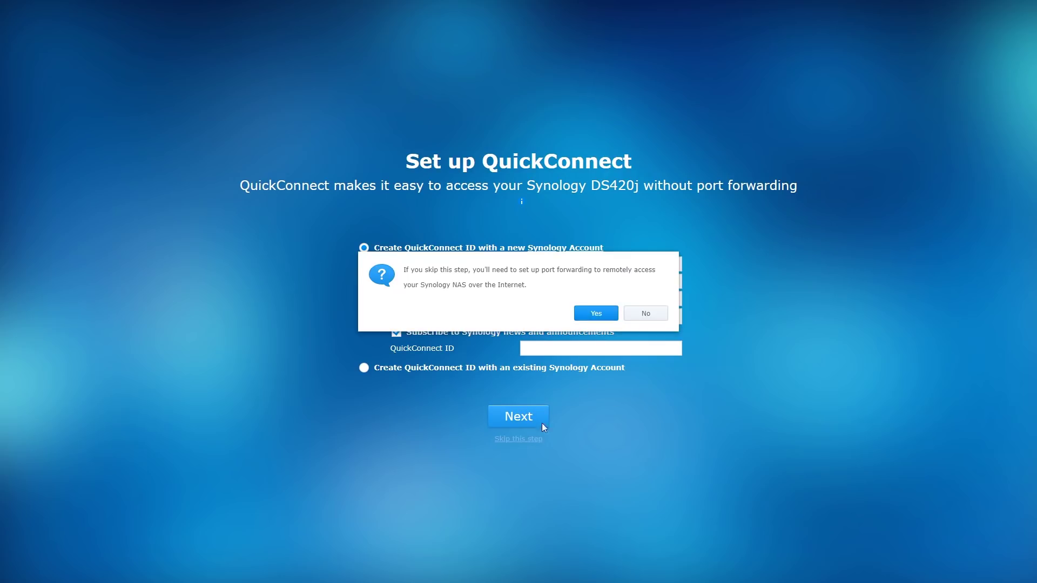
{"action": "left_click", "coordinate": [594, 315]}
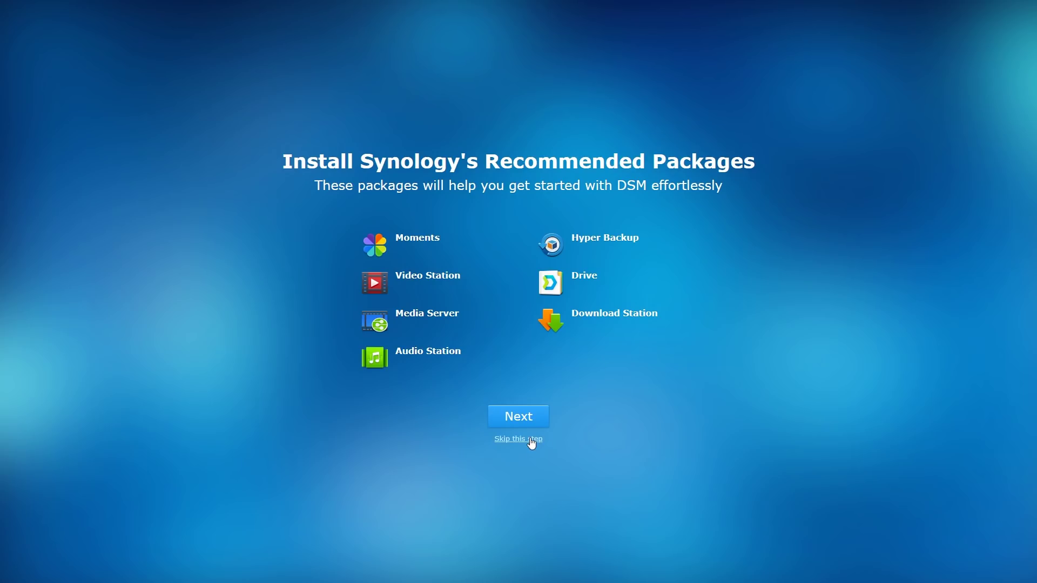
{"action": "left_click", "coordinate": [531, 441]}
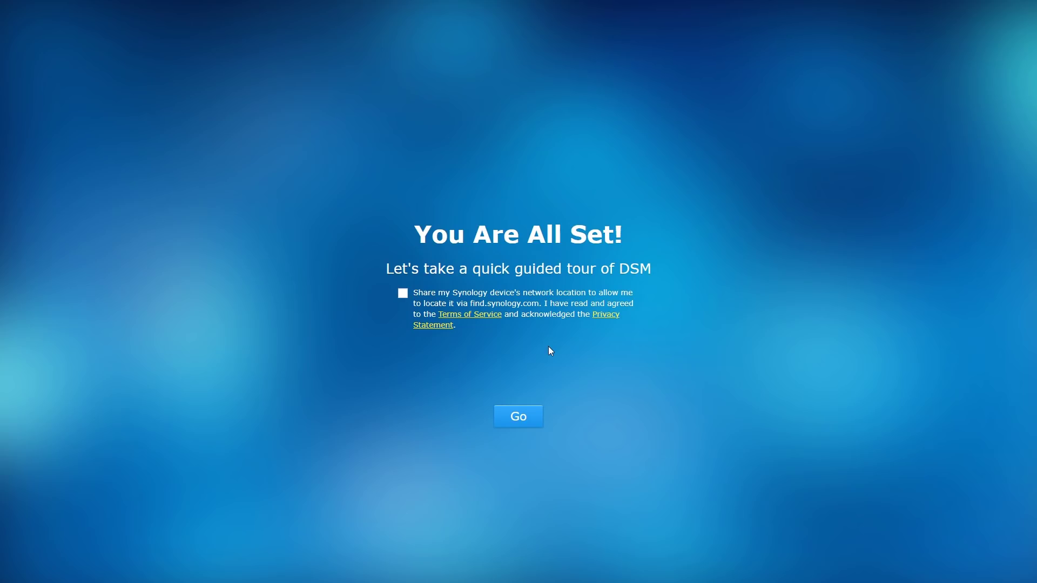
{"action": "left_click", "coordinate": [519, 417]}
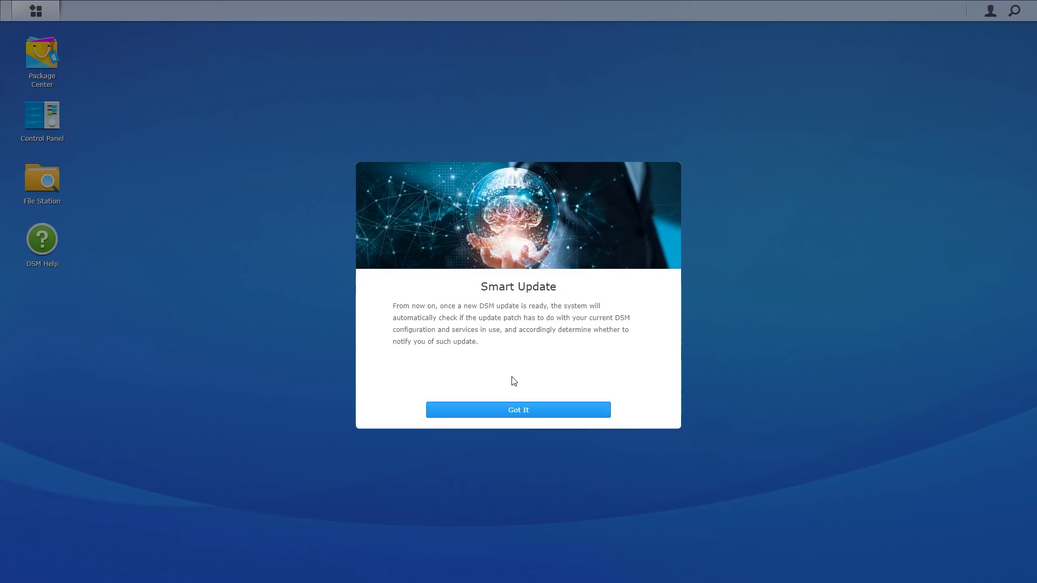
Acknowledge the Smart Update notice, decline device analytics, and go through the introductory desktop tips
{"action": "left_click", "coordinate": [519, 412]}
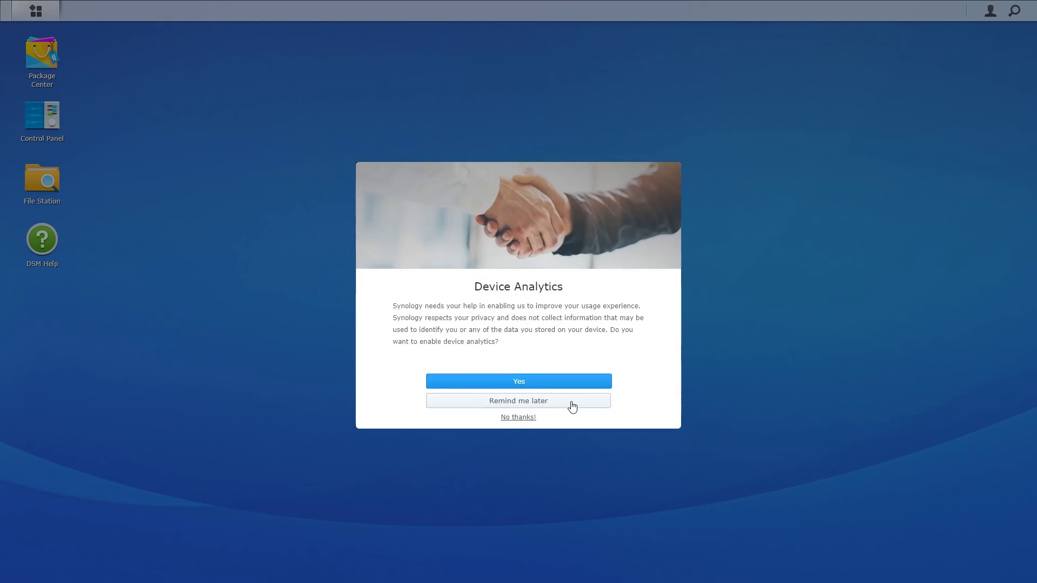
{"action": "left_click", "coordinate": [518, 418]}
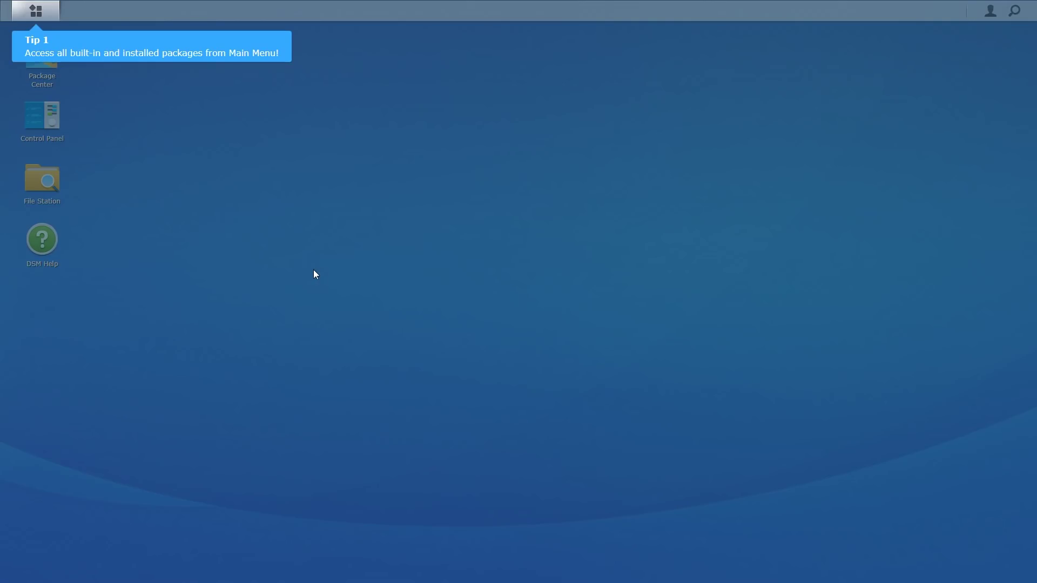
{"action": "left_click", "coordinate": [32, 13]}
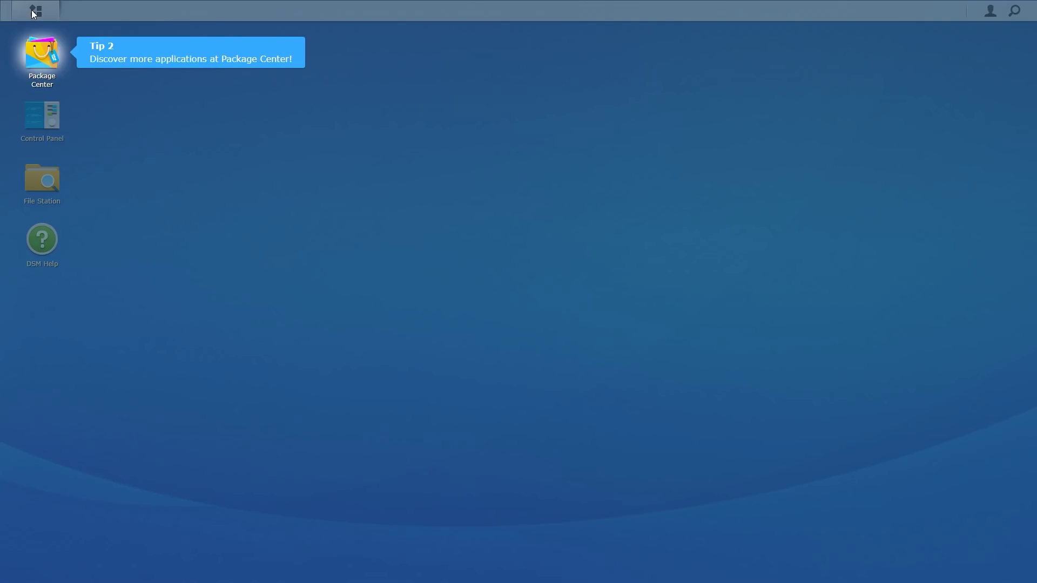
{"action": "left_click", "coordinate": [46, 84]}
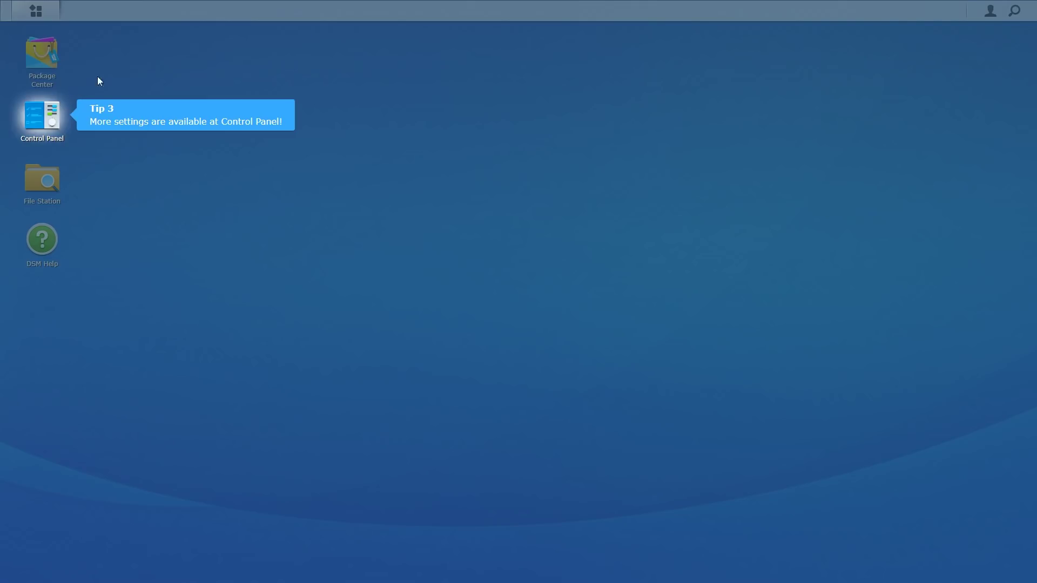
{"action": "left_click", "coordinate": [119, 64]}
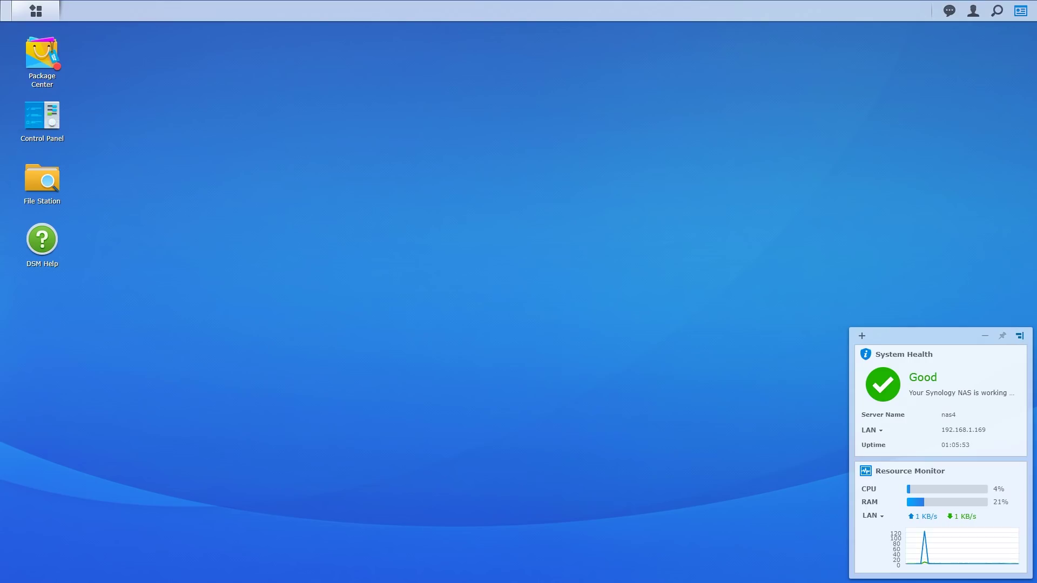
Switch the LAN network interface to manual IPv4 configuration and set its IP address to 192.168.1.103
{"action": "left_click", "coordinate": [45, 123]}
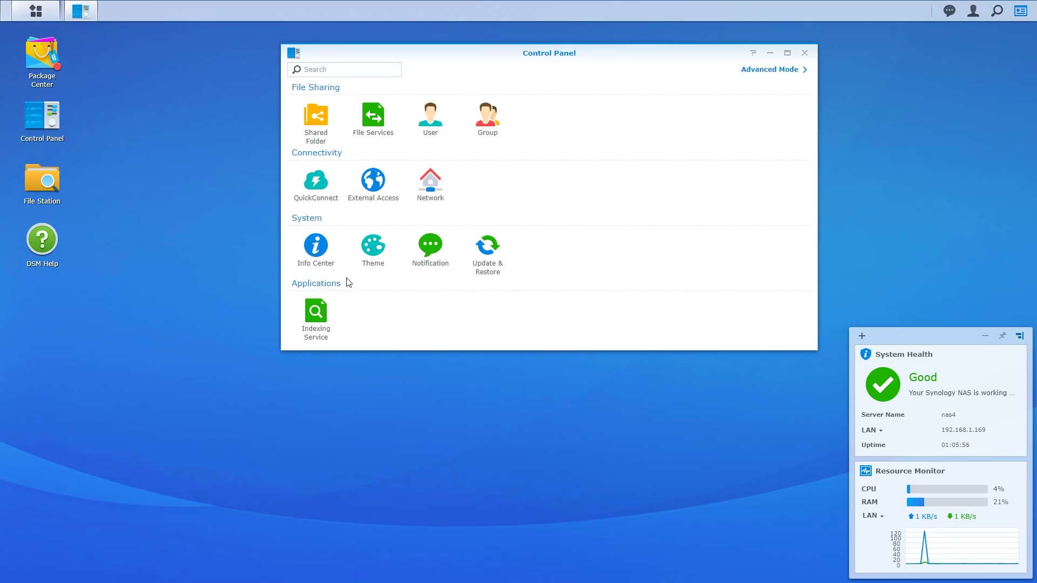
{"action": "left_click", "coordinate": [430, 183]}
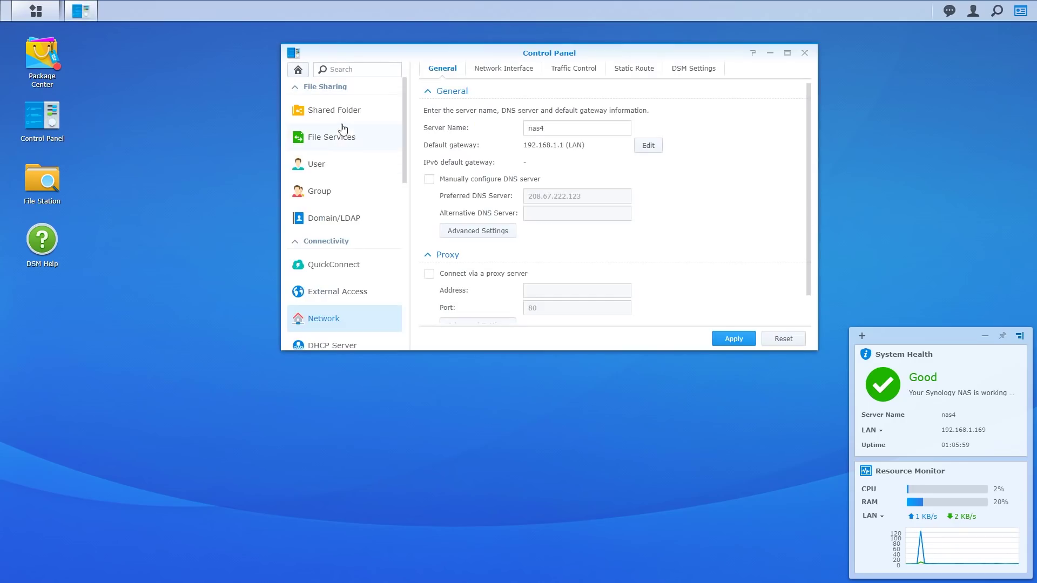
{"action": "left_click", "coordinate": [504, 69]}
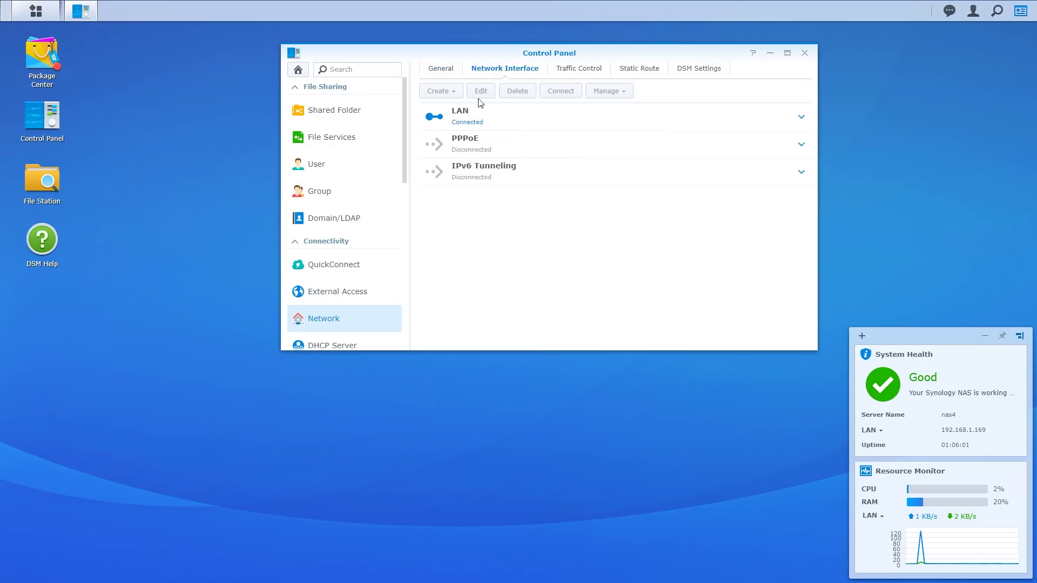
{"action": "left_click", "coordinate": [802, 118]}
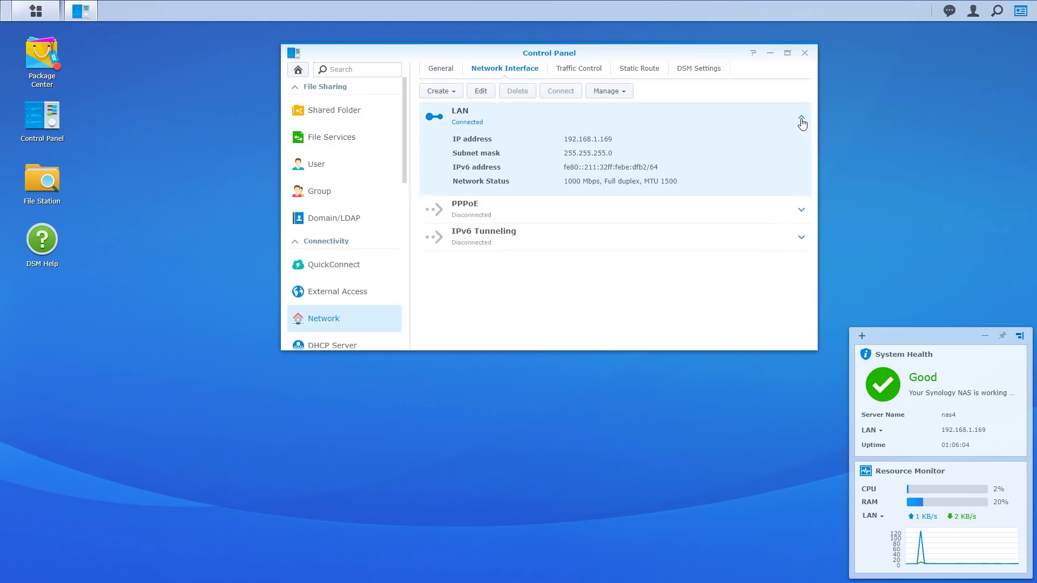
{"action": "left_click", "coordinate": [482, 91]}
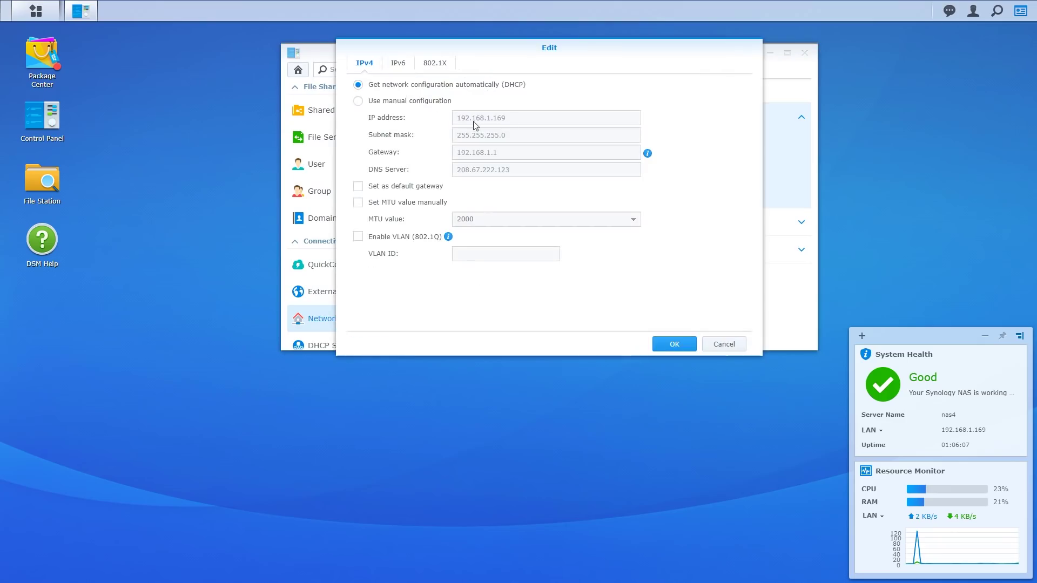
{"action": "left_click", "coordinate": [387, 102]}
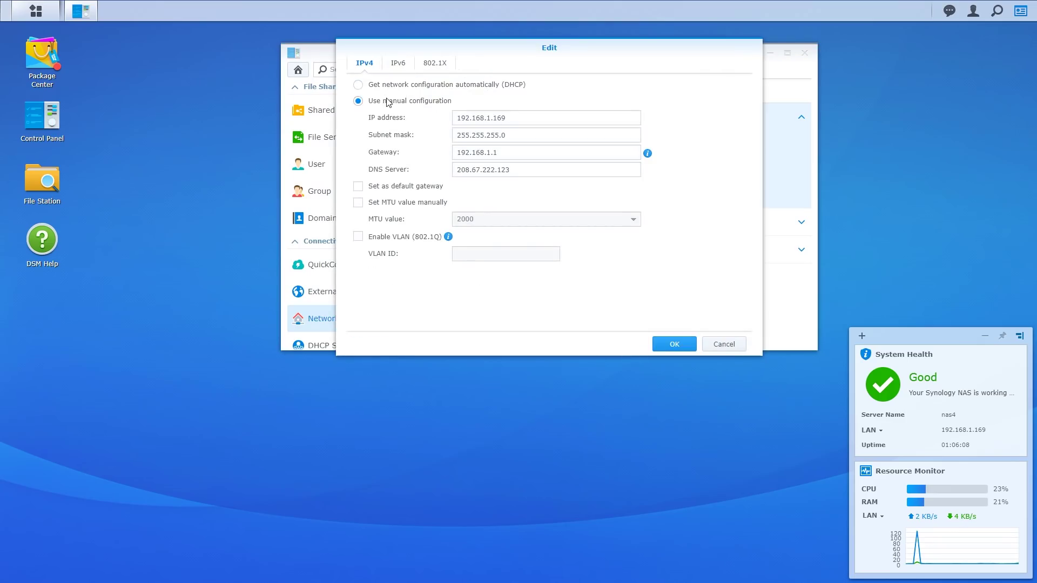
{"action": "left_click", "coordinate": [535, 125]}
{"action": "key", "text": "BackSpace"}
{"action": "key", "text": "BackSpace"}
{"action": "type", "text": "03"}
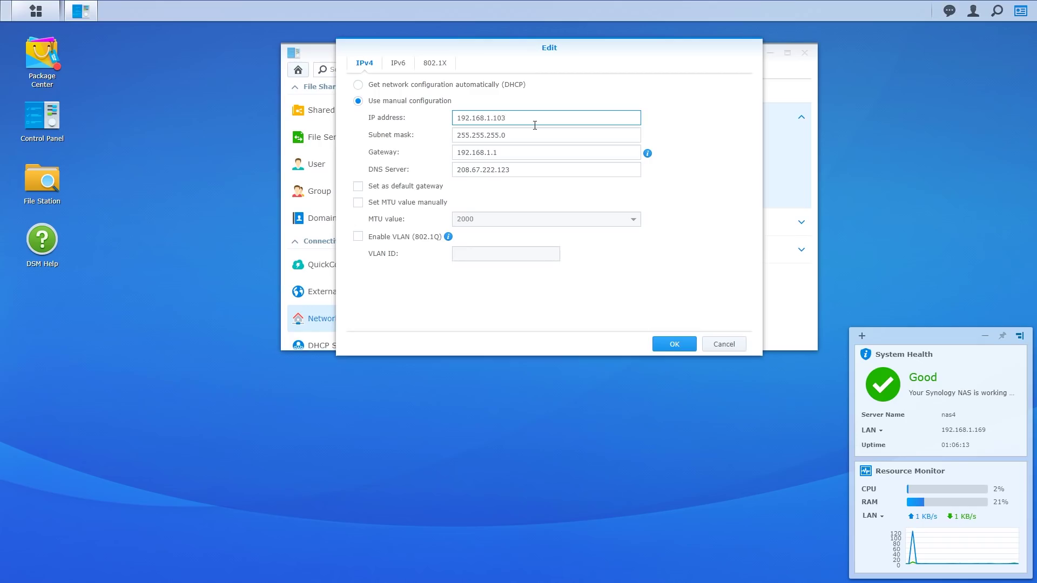
{"action": "left_click", "coordinate": [670, 345]}
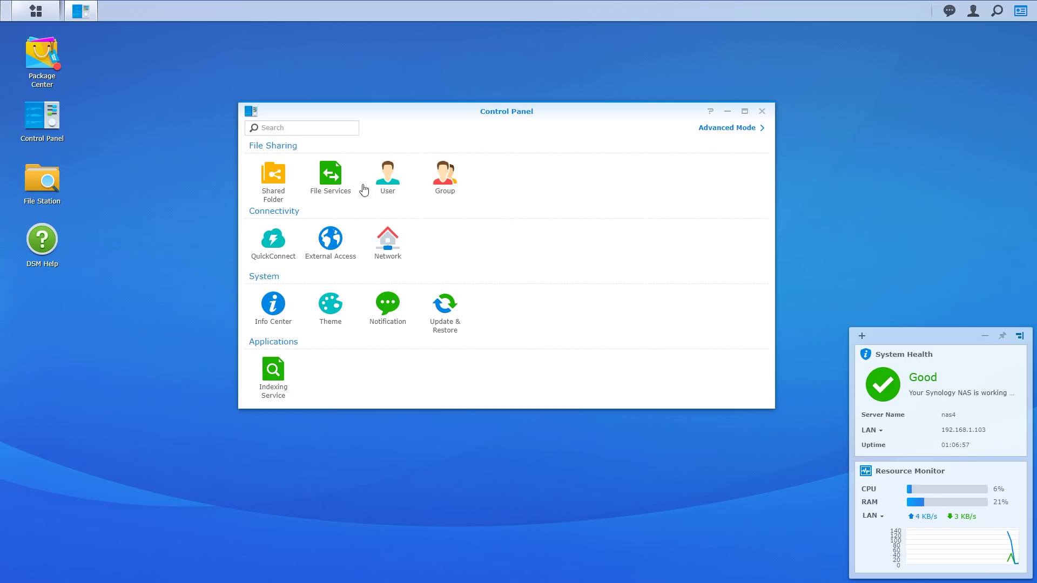
Examine the SMB file service settings under File Services in Control Panel
{"action": "left_click", "coordinate": [330, 180]}
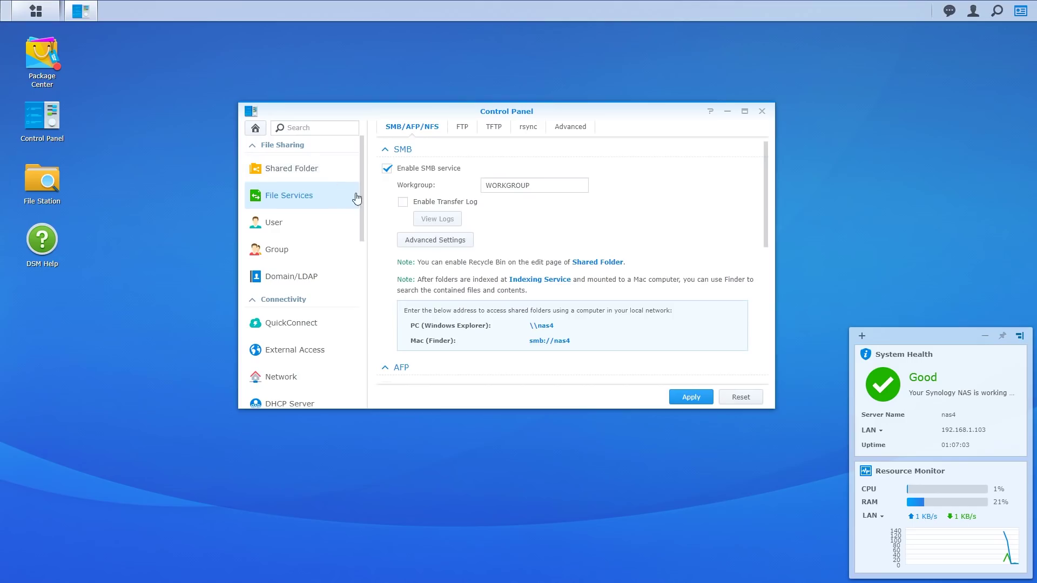
{"action": "left_click_drag", "start_coordinate": [361, 194], "coordinate": [362, 270]}
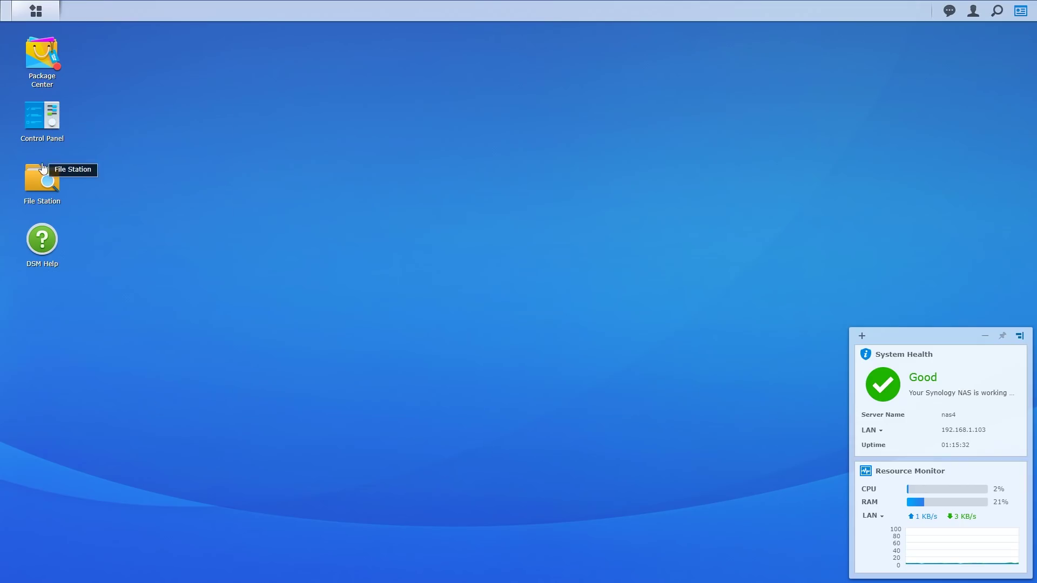
Start creating the first shared folder from File Station, using the owner's first name as its name and entering a description of the owner's stuff
{"action": "left_click", "coordinate": [42, 180]}
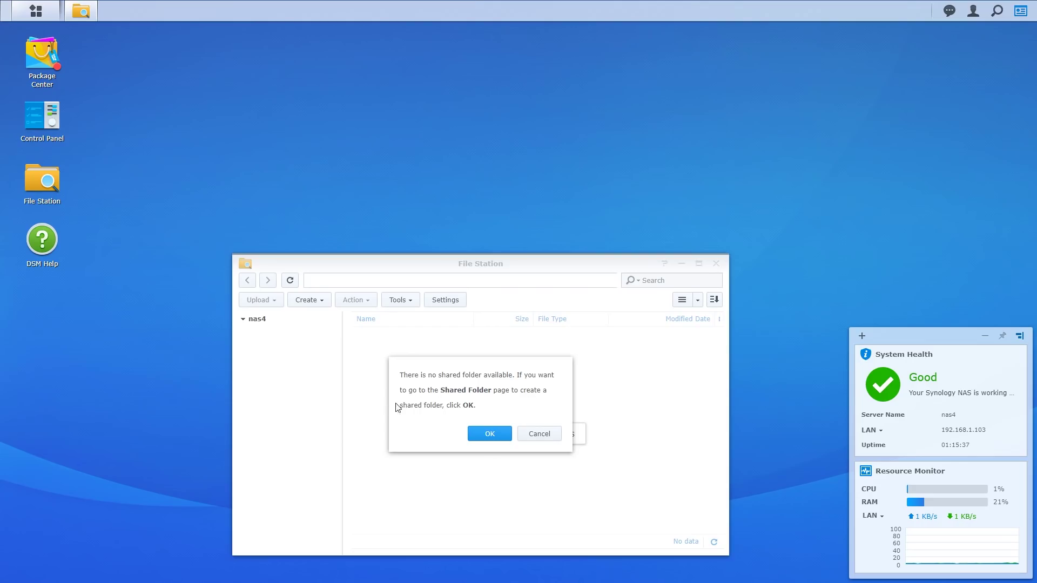
{"action": "left_click", "coordinate": [480, 435]}
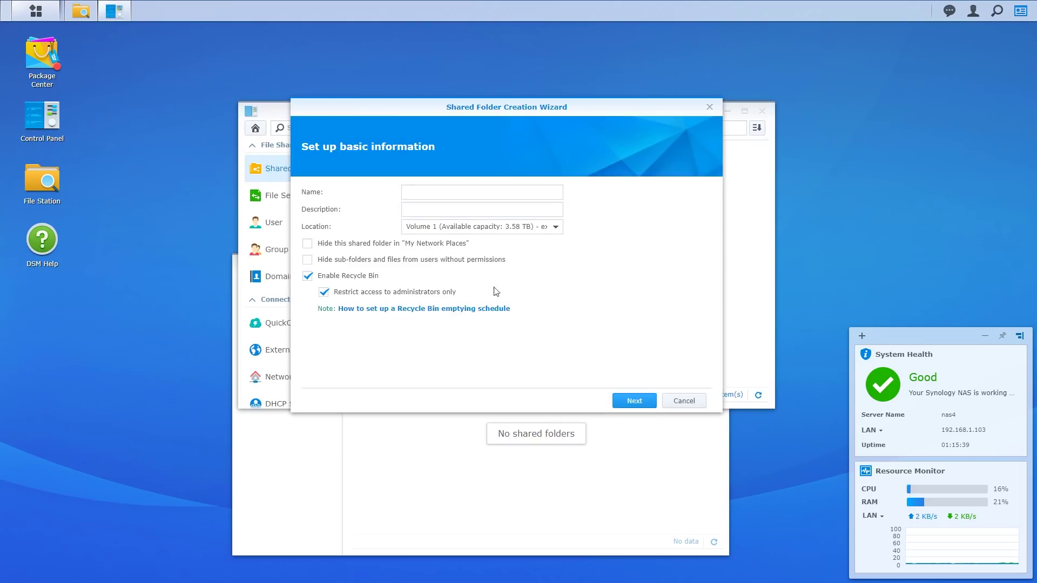
{"action": "left_click", "coordinate": [443, 196]}
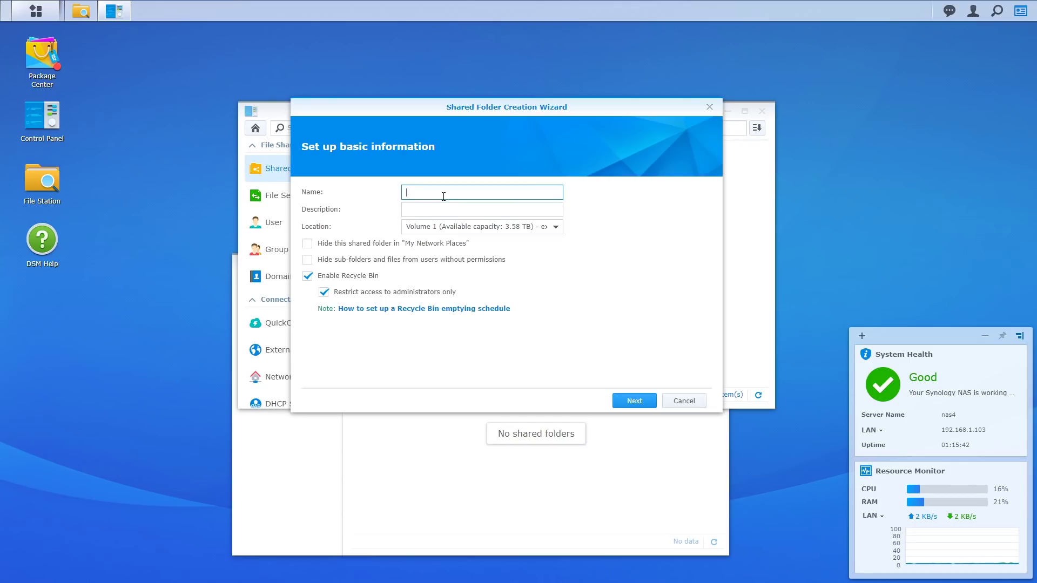
{"action": "type", "text": "gary"}
{"action": "key", "text": "Tab"}
{"action": "type", "text": "Gary's stuff"}
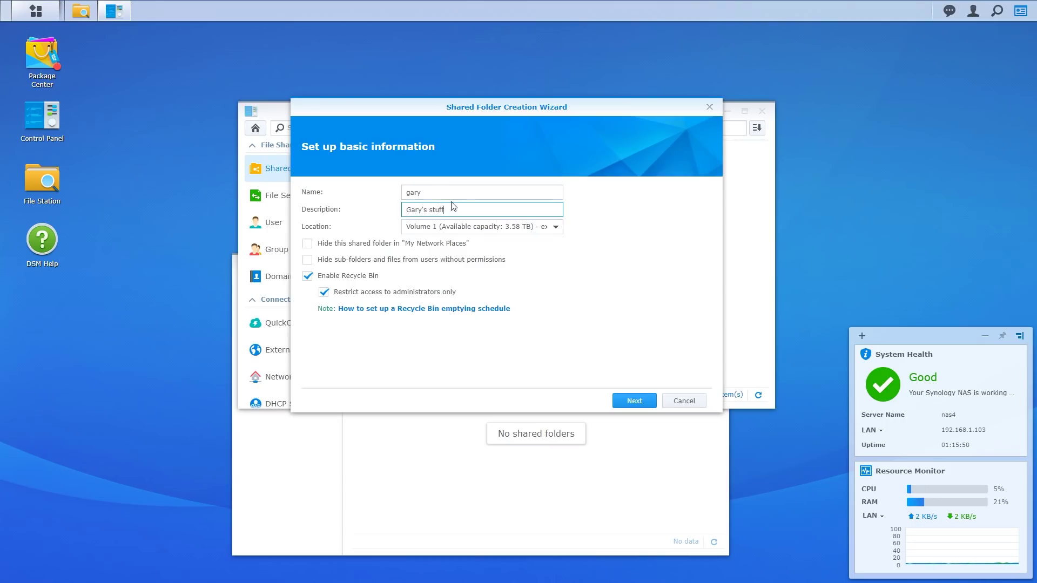
Keep Volume 1 and the administrators-only Recycle Bin for the shared folder, and proceed to its encryption option
{"action": "left_click", "coordinate": [556, 228]}
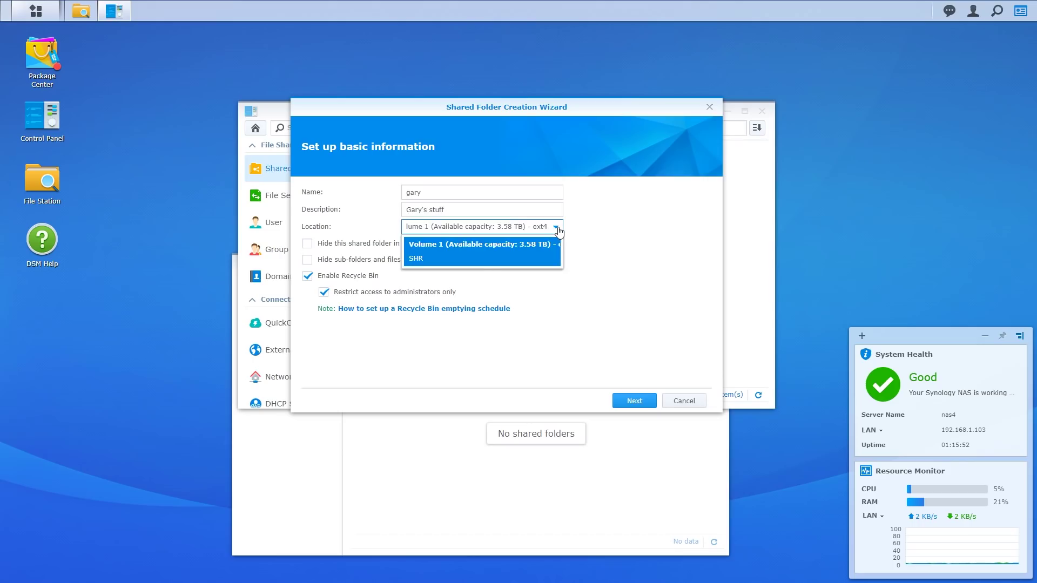
{"action": "left_click", "coordinate": [558, 230]}
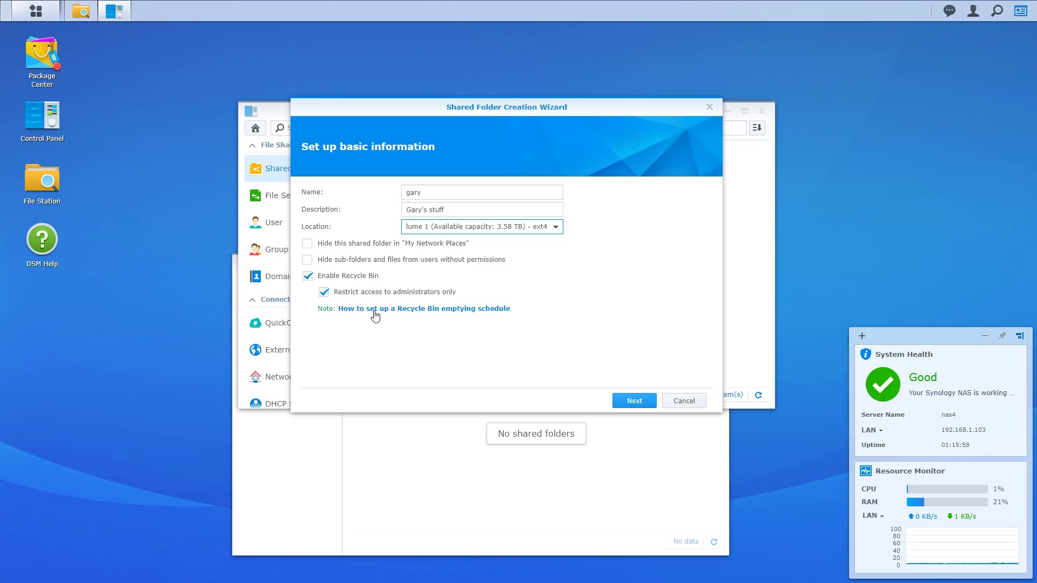
{"action": "left_click", "coordinate": [324, 293]}
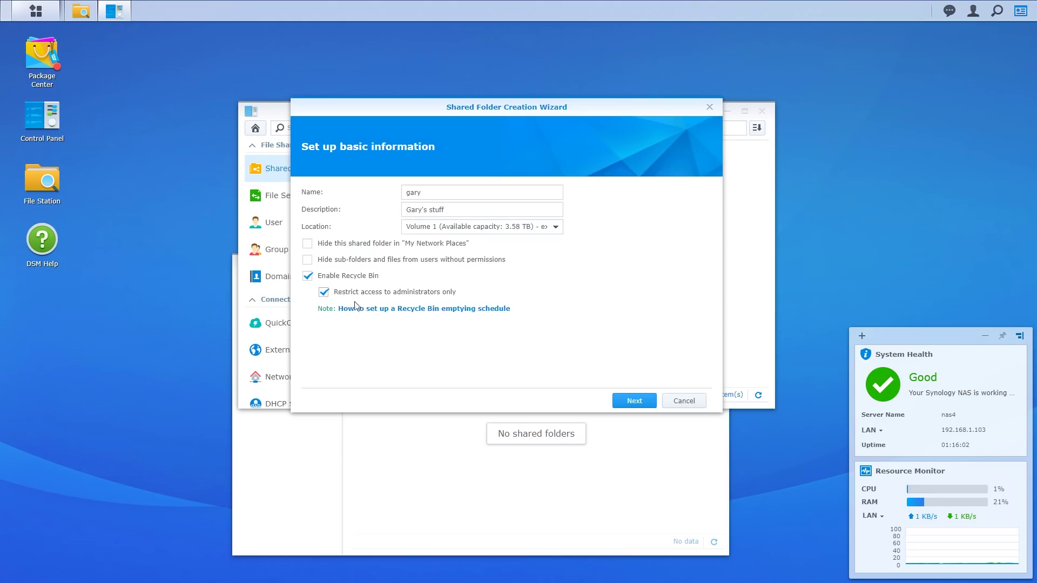
{"action": "left_click", "coordinate": [640, 402]}
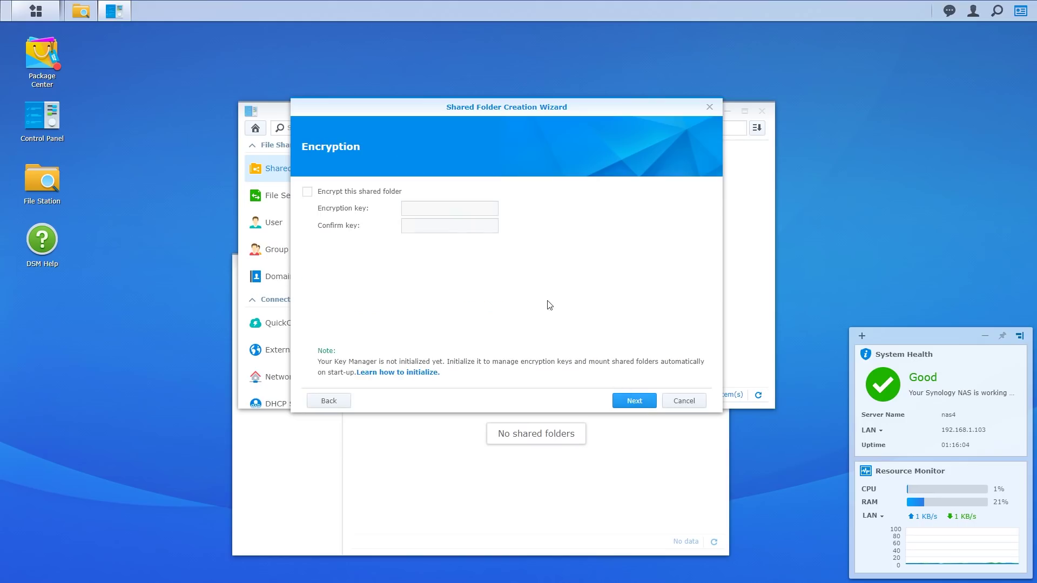
{"action": "left_click", "coordinate": [307, 192]}
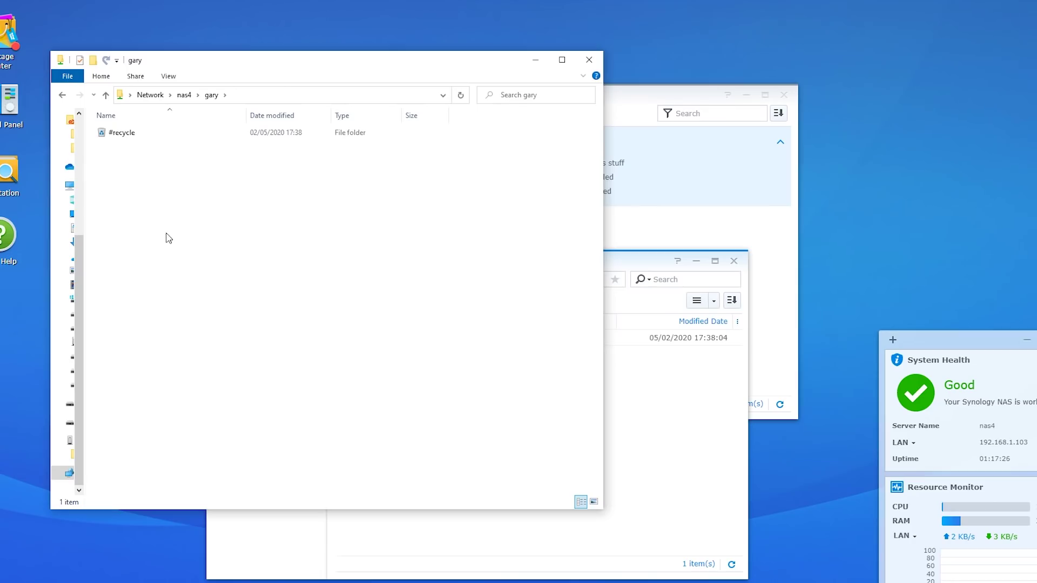
Create a folder named Backups inside the new network share on nas4 from File Explorer
{"action": "right_click", "coordinate": [169, 238]}
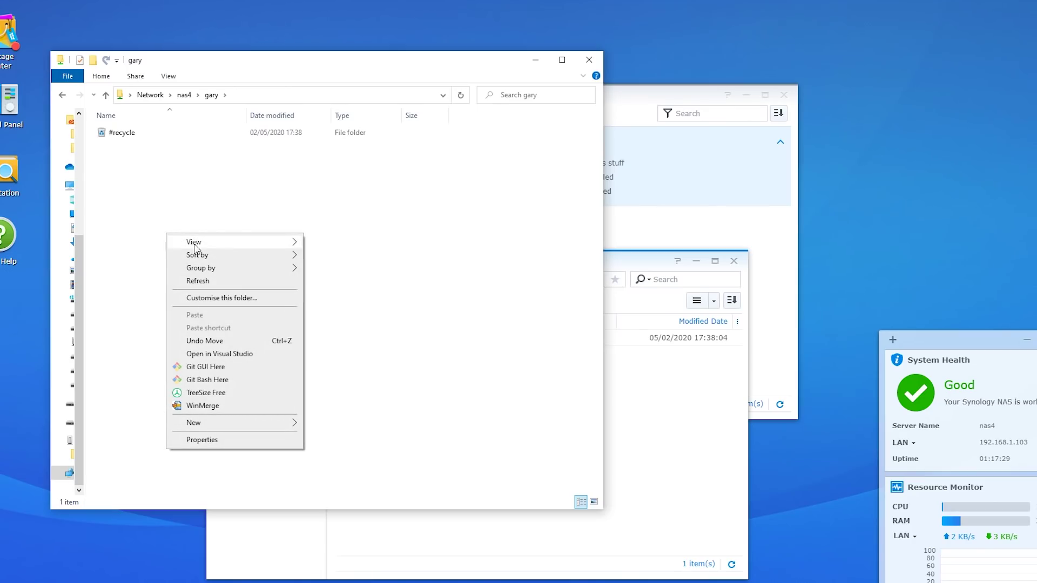
{"action": "mouse_move", "coordinate": [215, 427]}
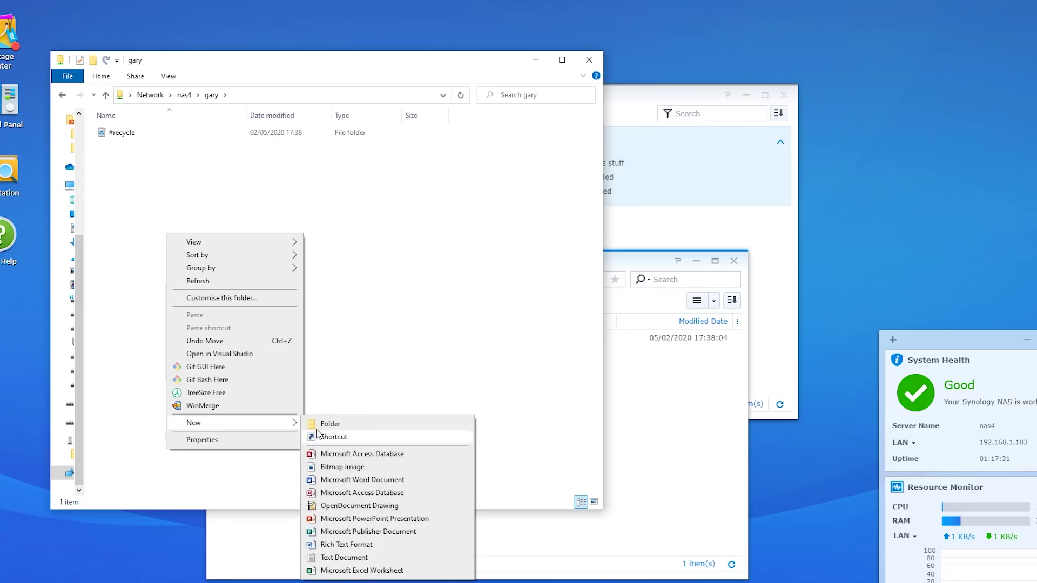
{"action": "left_click", "coordinate": [324, 423]}
{"action": "type", "text": "Backups"}
{"action": "key", "text": "Return"}
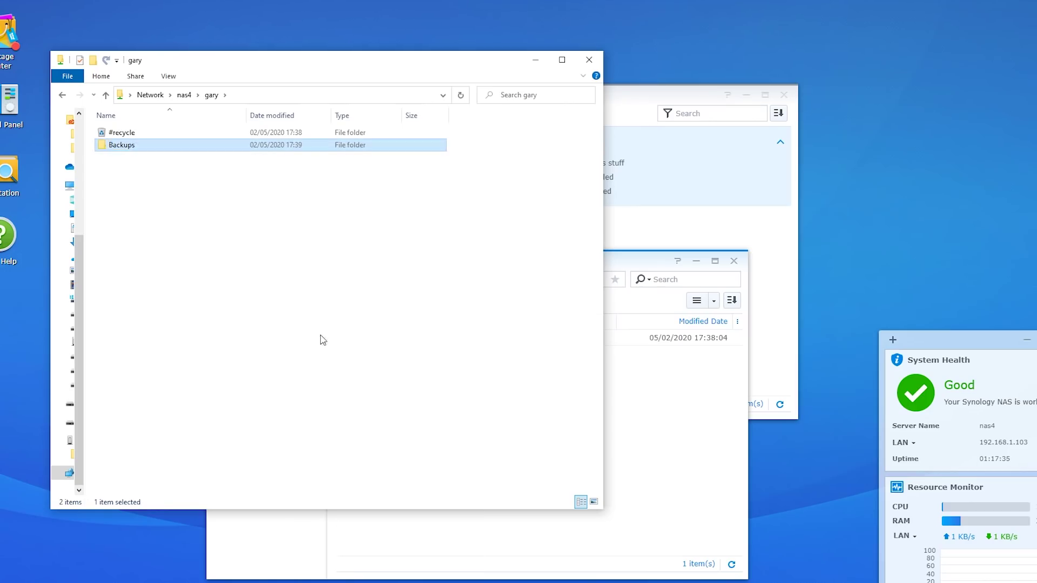
Add two more folders named Photos and Documents to the network share
{"action": "left_click", "coordinate": [94, 61]}
{"action": "type", "text": "Photos"}
{"action": "key", "text": "Return"}
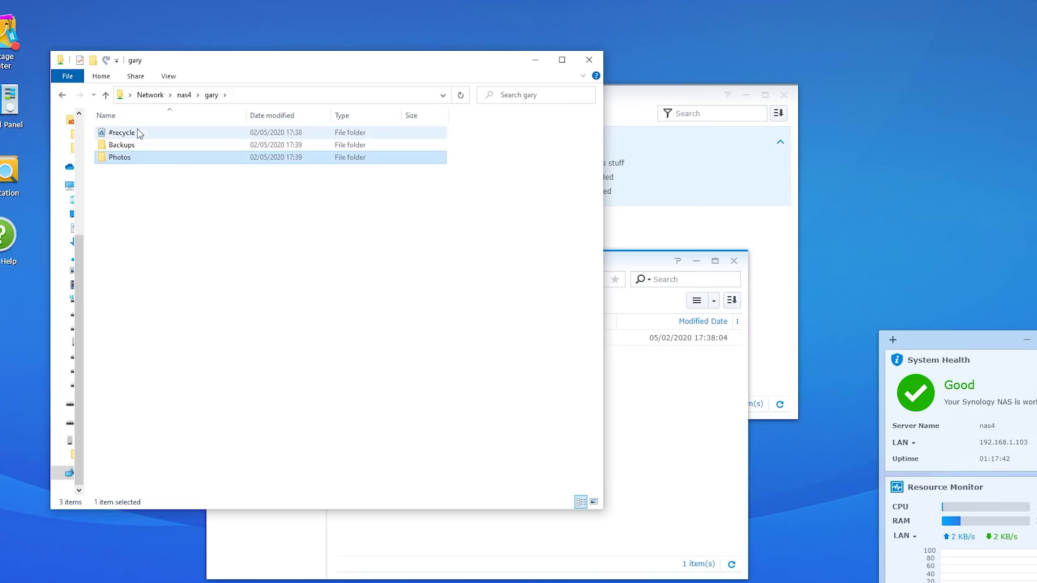
{"action": "left_click", "coordinate": [96, 62]}
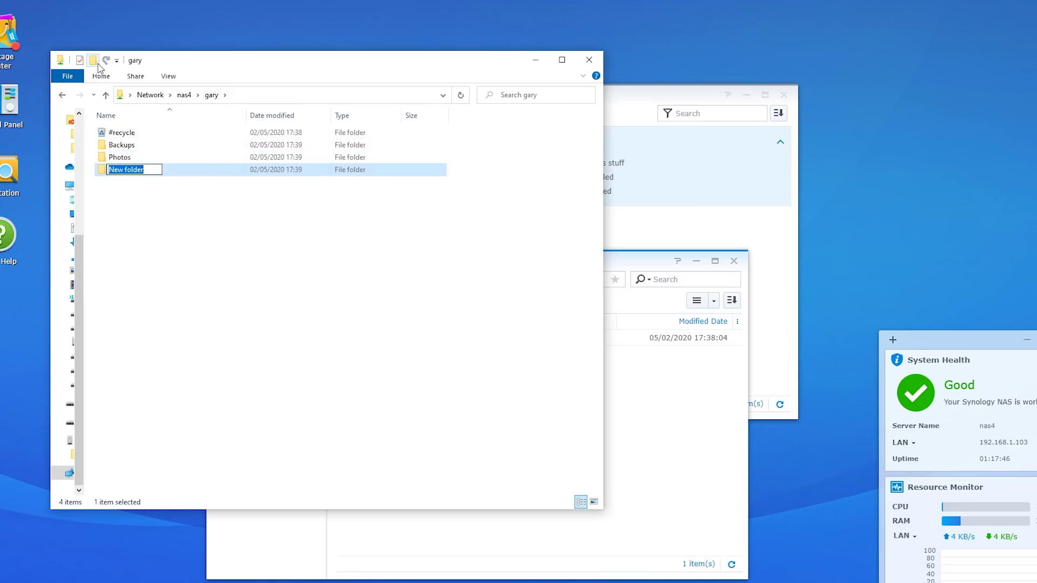
{"action": "type", "text": "Documents"}
{"action": "key", "text": "Return"}
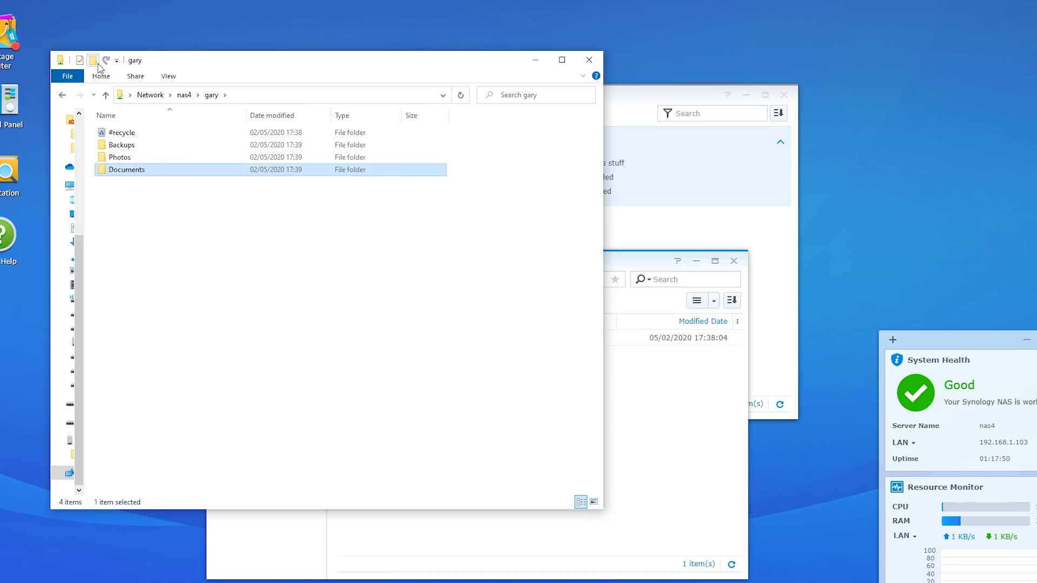
Close the network share window and refresh File Station to check the shared folder's subfolders
{"action": "left_click", "coordinate": [589, 60]}
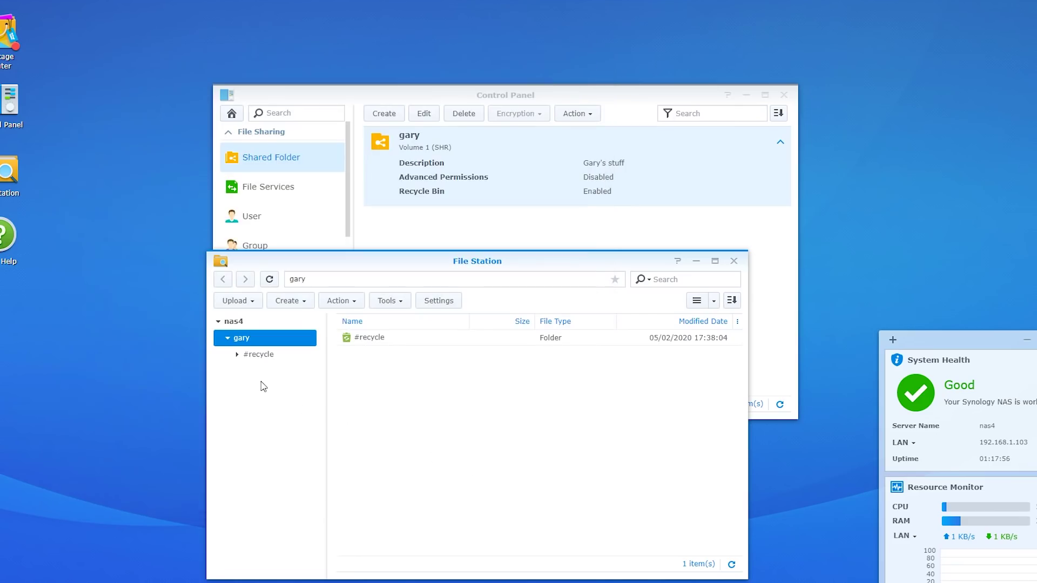
{"action": "left_click", "coordinate": [269, 279]}
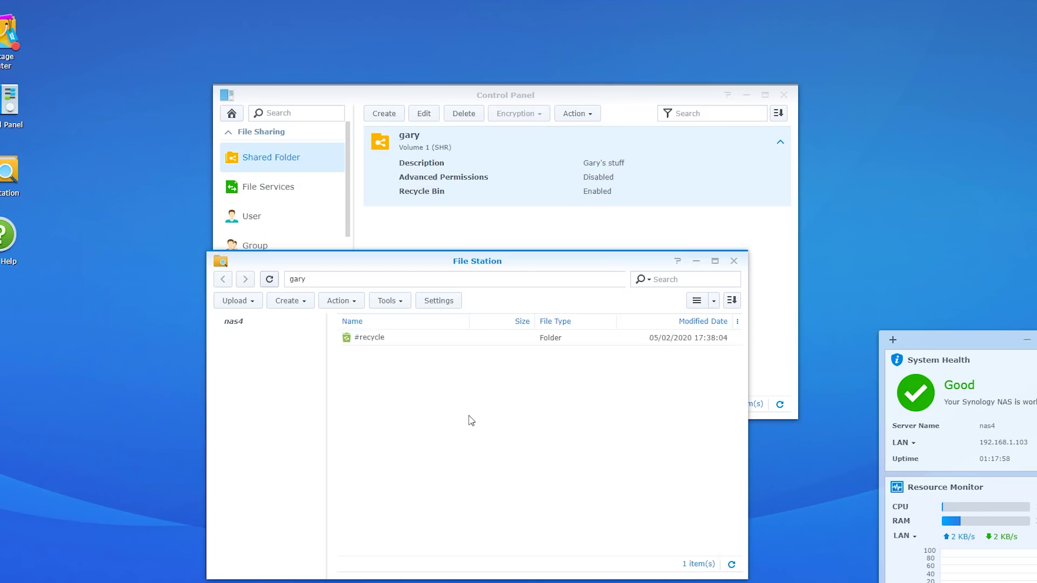
{"action": "left_click", "coordinate": [228, 339]}
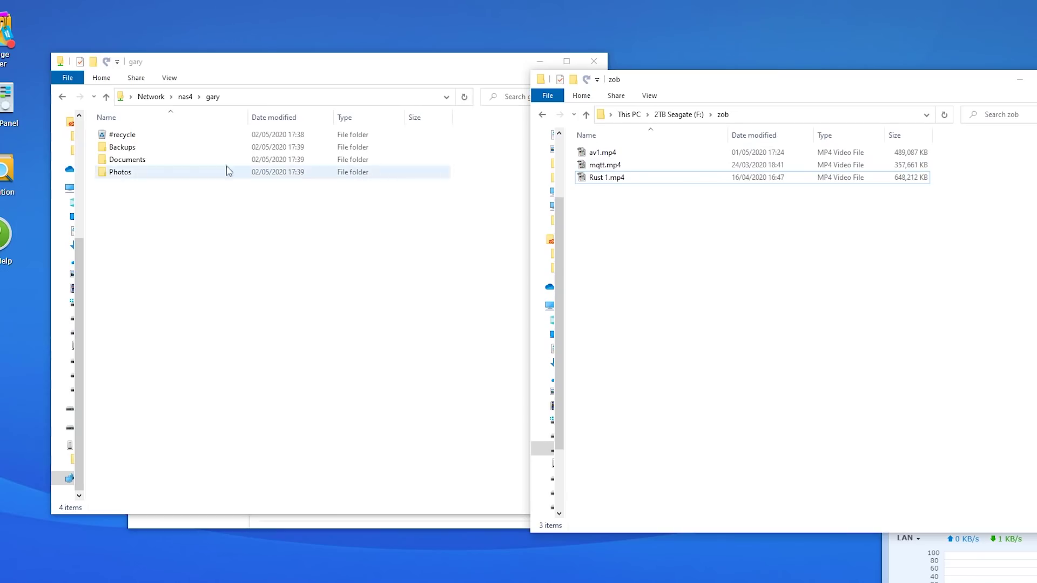
Copy the three MP4 files from zob into the share's Backups folder, and copy them back into the backagain folder inside zob
{"action": "double_click", "coordinate": [122, 146]}
{"action": "left_click", "coordinate": [650, 229]}
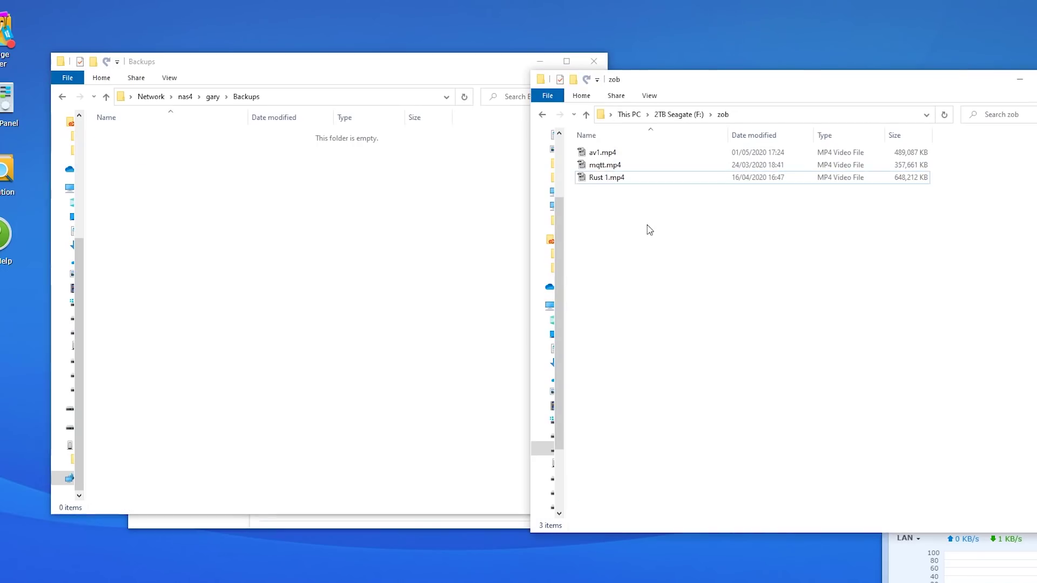
{"action": "key", "text": "ctrl+a"}
{"action": "left_click_drag", "start_coordinate": [608, 168], "coordinate": [273, 246]}
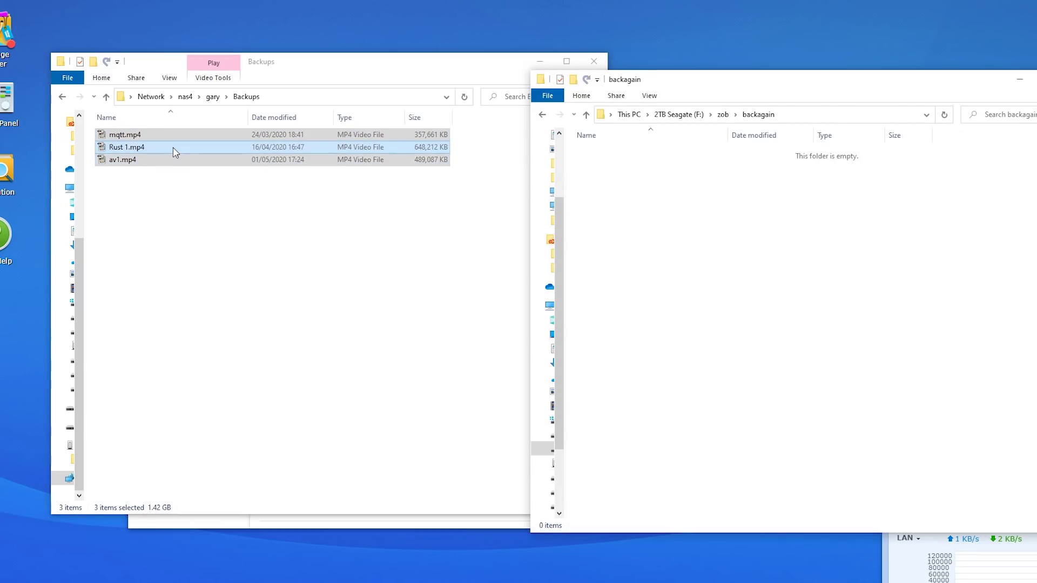
{"action": "left_click_drag", "start_coordinate": [176, 153], "coordinate": [732, 256]}
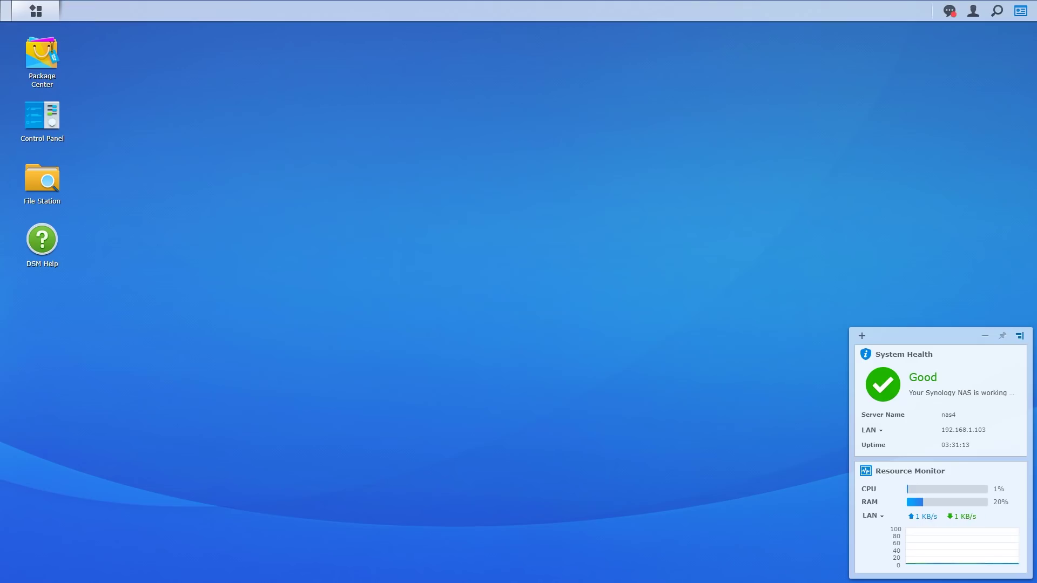
{"action": "left_click", "coordinate": [36, 10]}
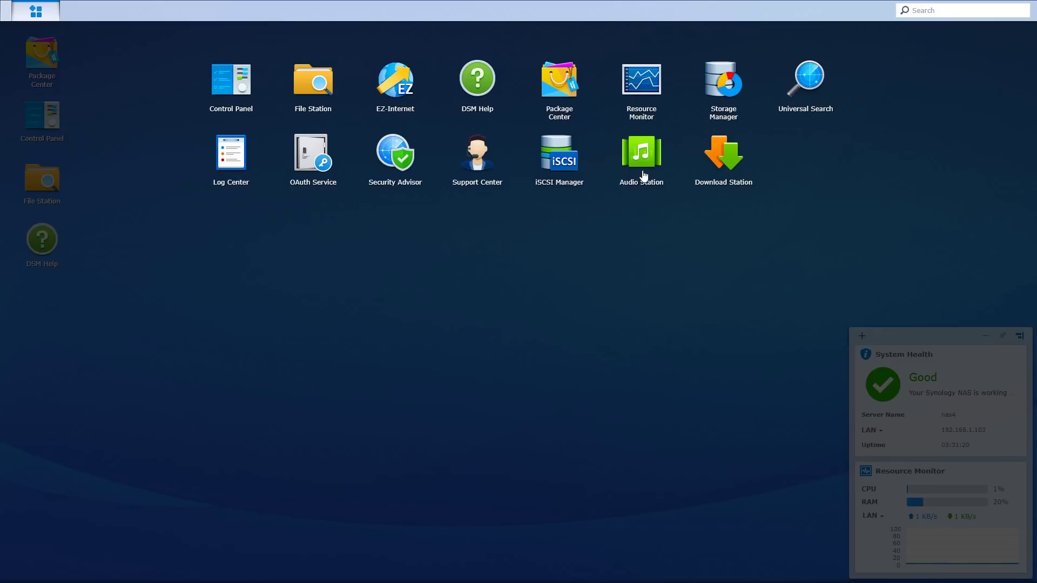
{"action": "left_click", "coordinate": [720, 160]}
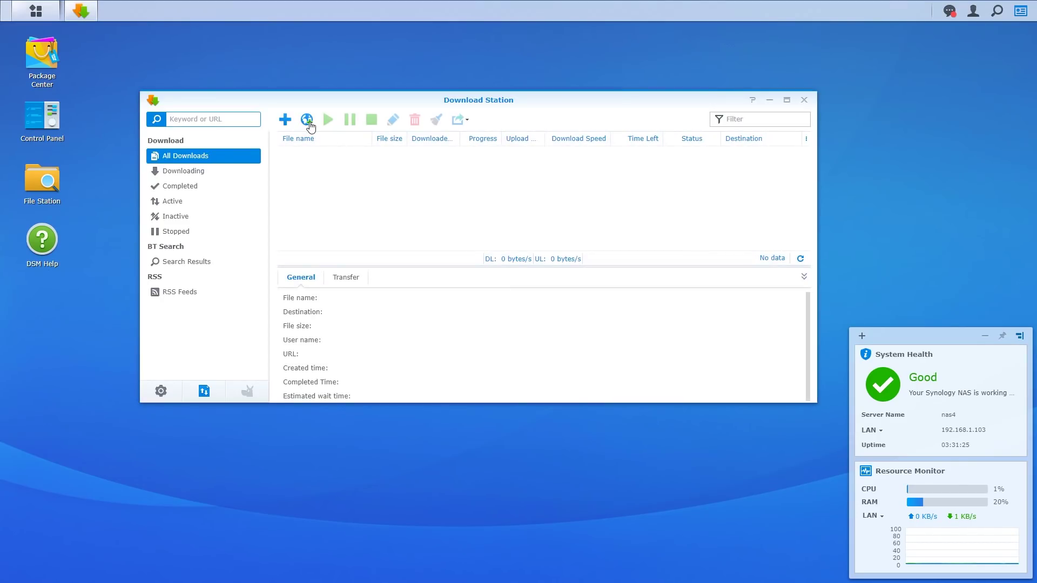
{"action": "left_click", "coordinate": [285, 120]}
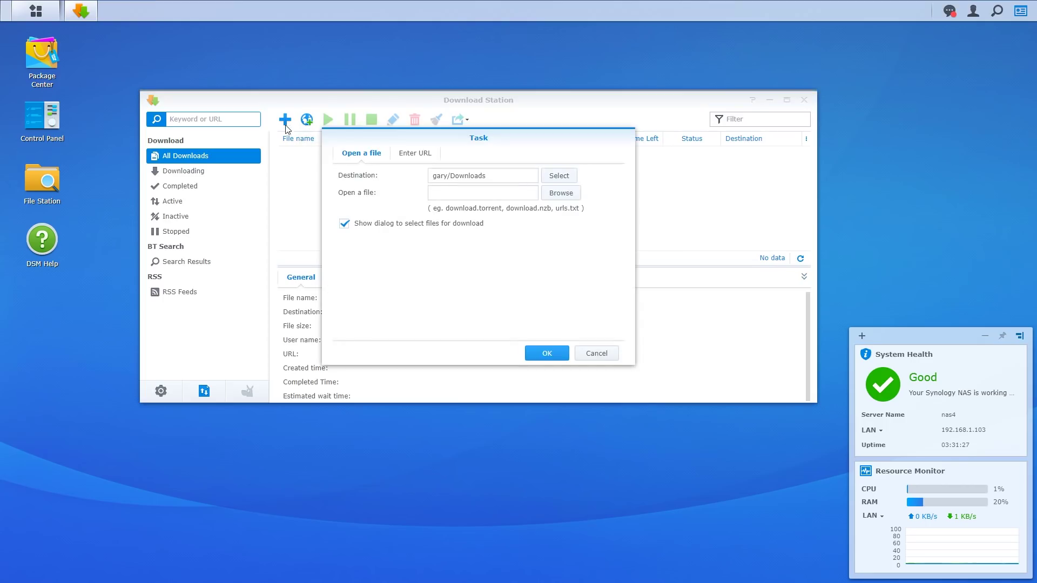
{"action": "left_click", "coordinate": [423, 157]}
{"action": "left_click", "coordinate": [477, 195]}
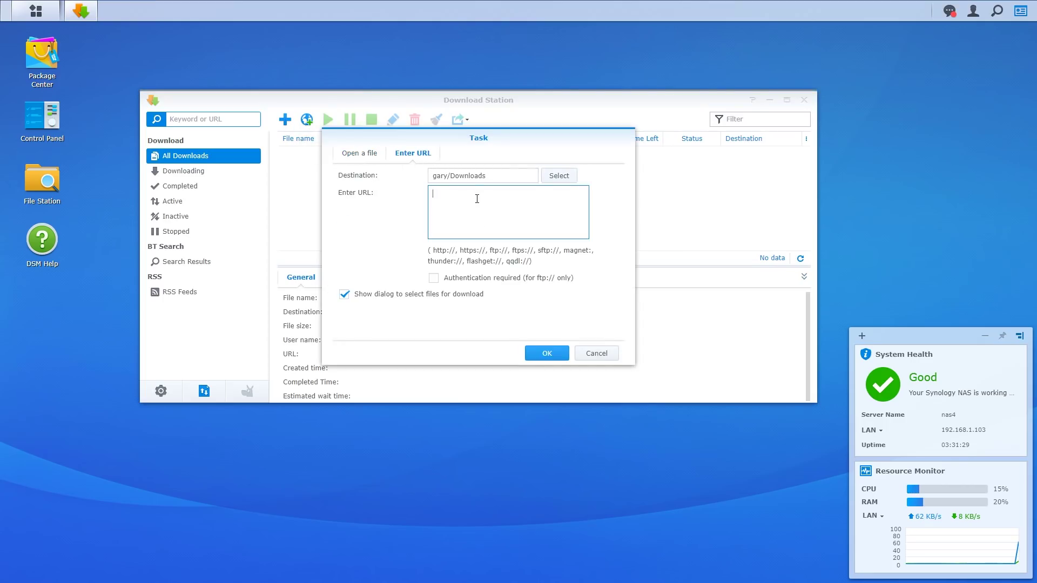
{"action": "type", "text": "https://cdn.kernel.org/pub/linux/kernel/v5.x/linux-5.6.10.tar.xz"}
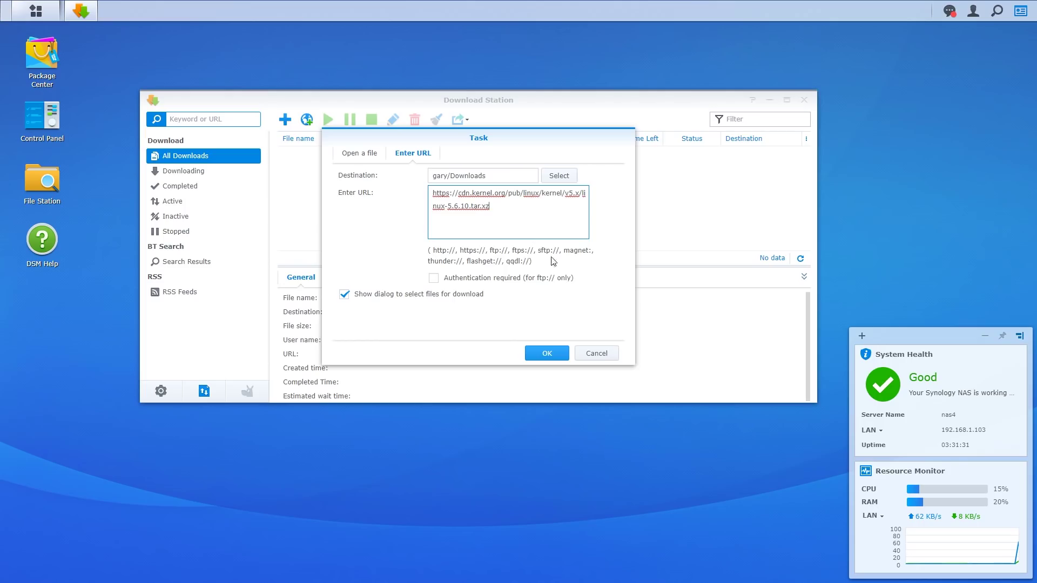
{"action": "left_click", "coordinate": [547, 354]}
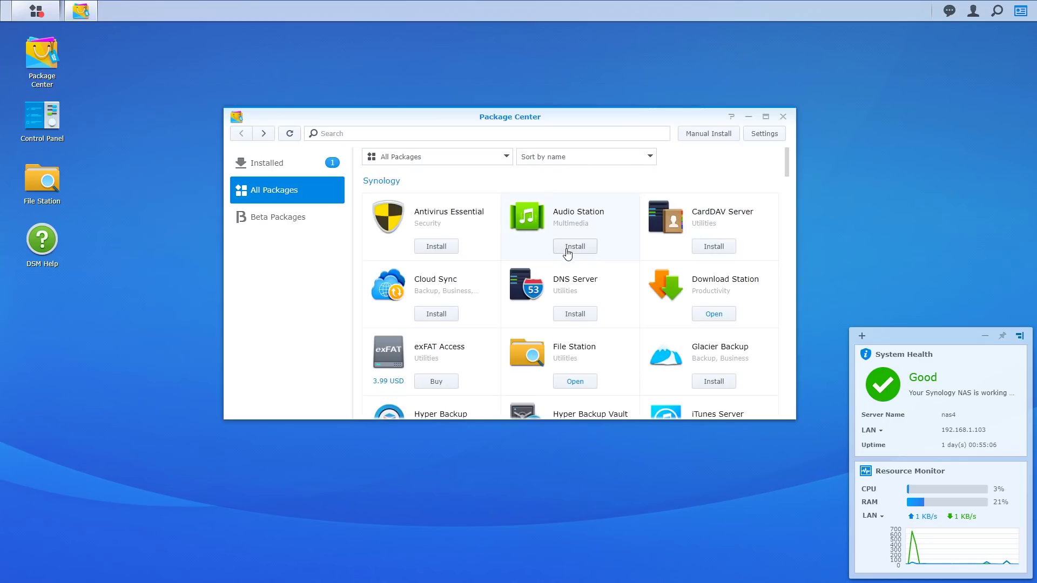
Install Audio Station from Package Center, and browse the other available packages in the maximized window
{"action": "left_click", "coordinate": [569, 249]}
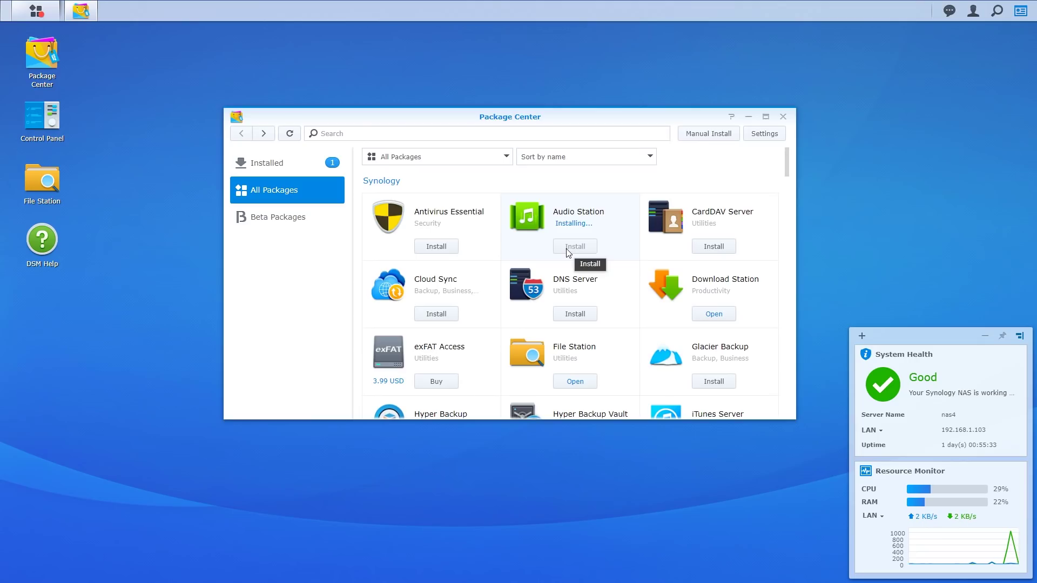
{"action": "left_click", "coordinate": [765, 117]}
{"action": "scroll", "coordinate": [1026, 188], "scroll_direction": "down", "scroll_amount": 4}
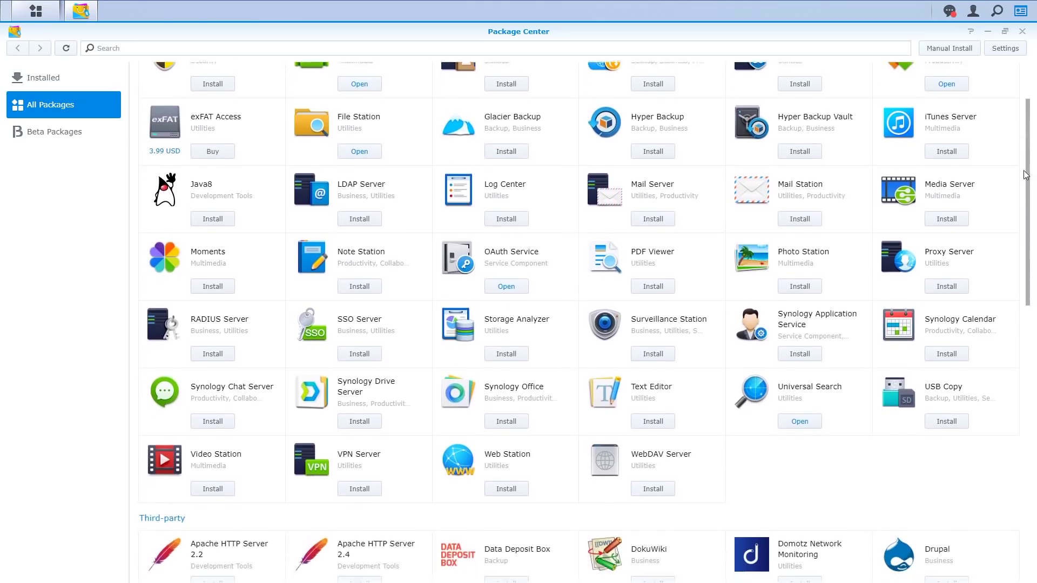
{"action": "left_click_drag", "start_coordinate": [1025, 188], "coordinate": [1029, 132]}
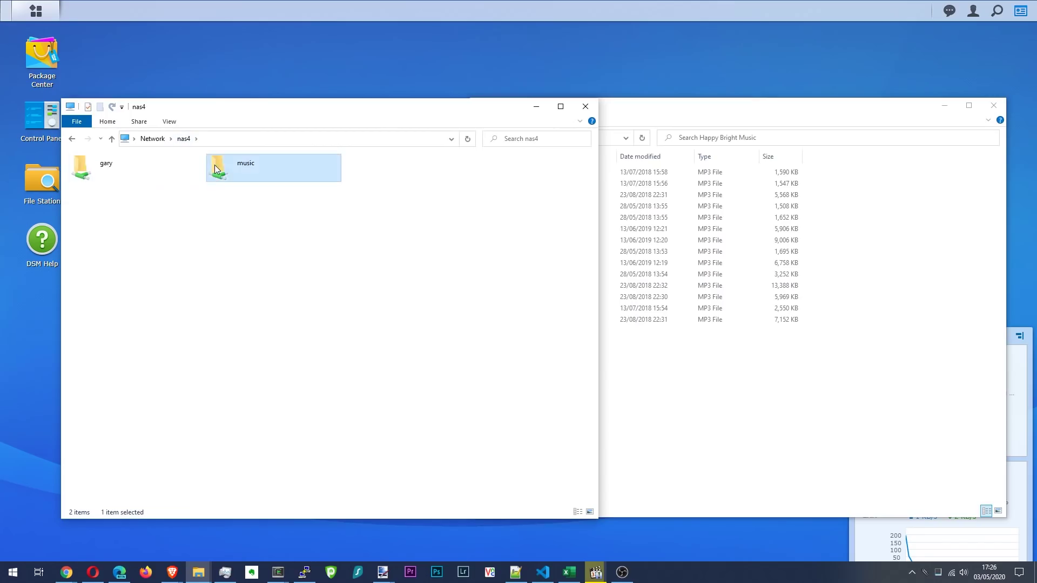
Copy all MP3 files from the Happy Bright Music folder into the music share on nas4, and return to the DSM desktop
{"action": "double_click", "coordinate": [216, 164]}
{"action": "left_click", "coordinate": [641, 404]}
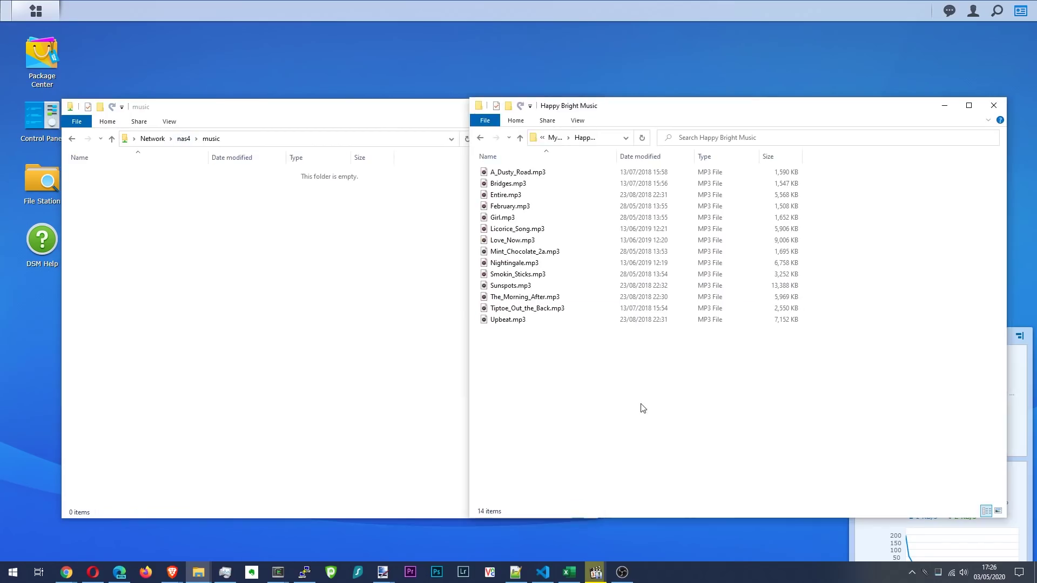
{"action": "key", "text": "ctrl+a"}
{"action": "left_click_drag", "start_coordinate": [516, 274], "coordinate": [285, 287]}
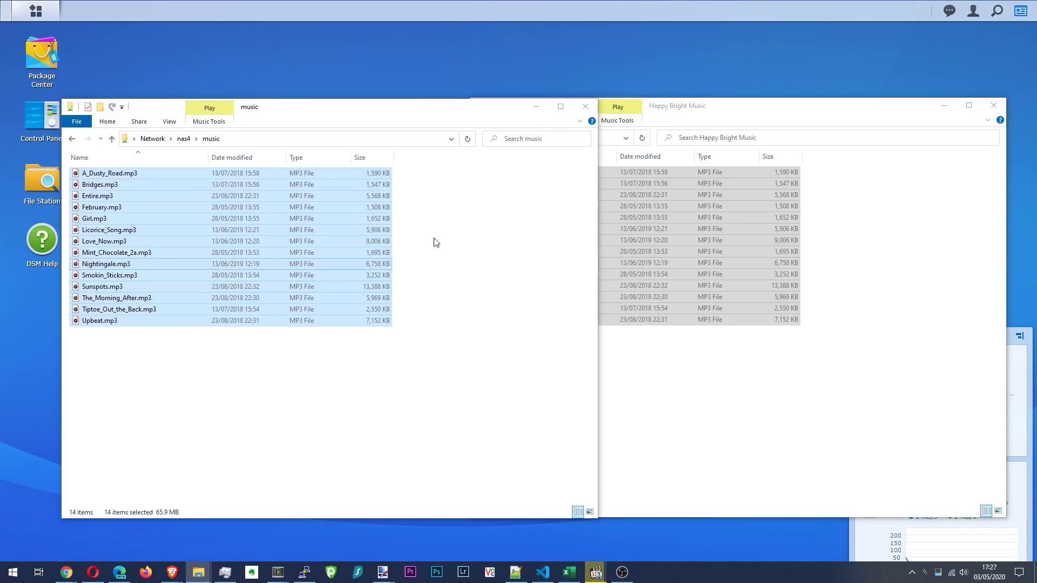
{"action": "left_click", "coordinate": [452, 64]}
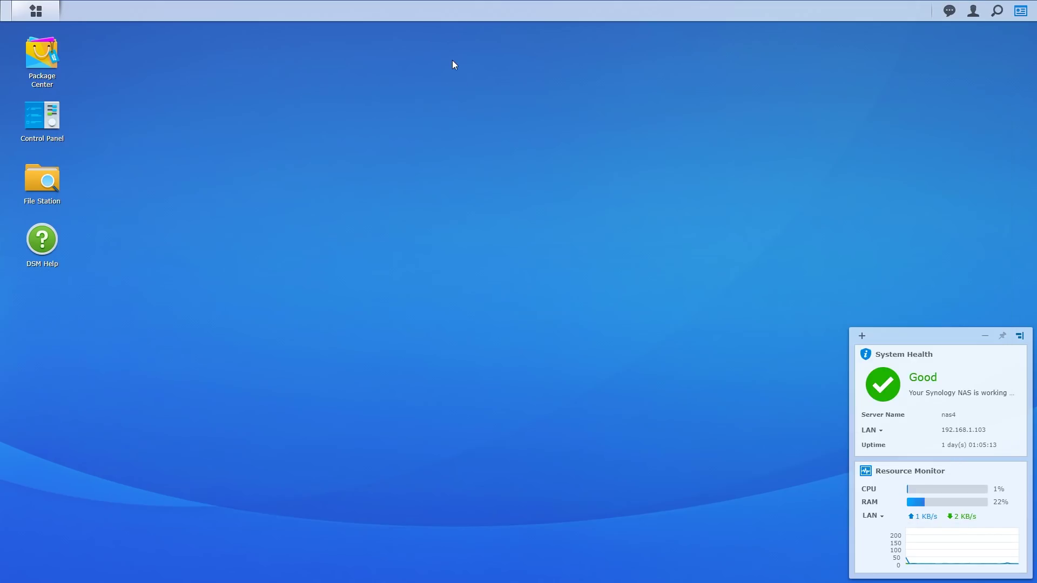
Open Audio Station, list all music, and play the track February
{"action": "left_click", "coordinate": [36, 11]}
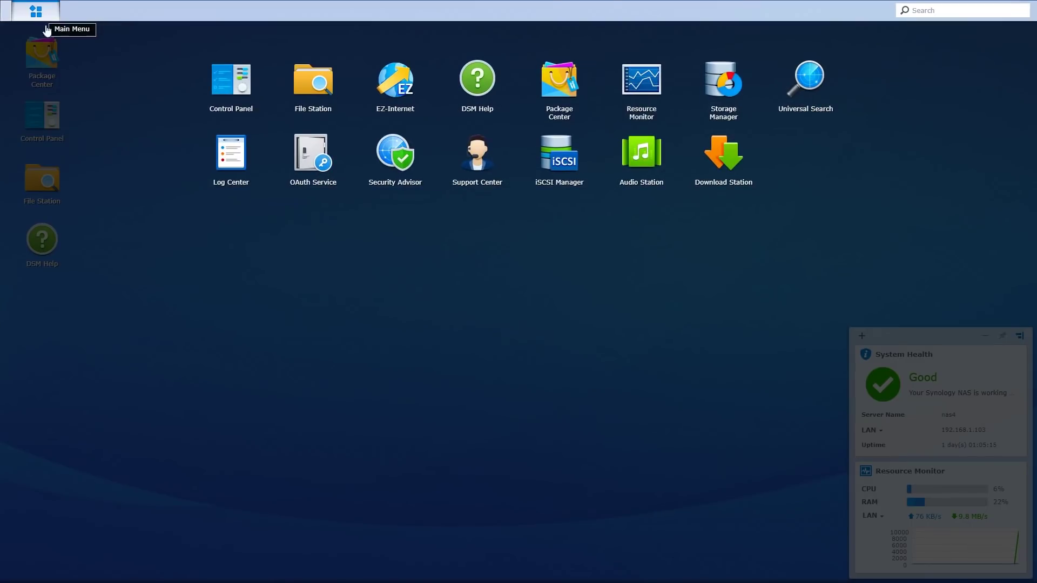
{"action": "left_click", "coordinate": [637, 160]}
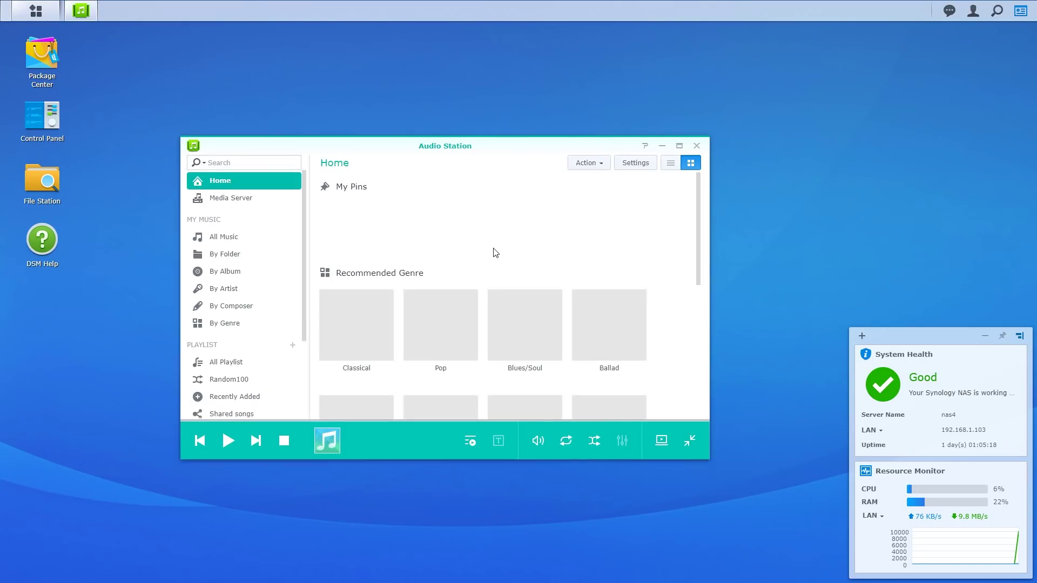
{"action": "left_click", "coordinate": [230, 238]}
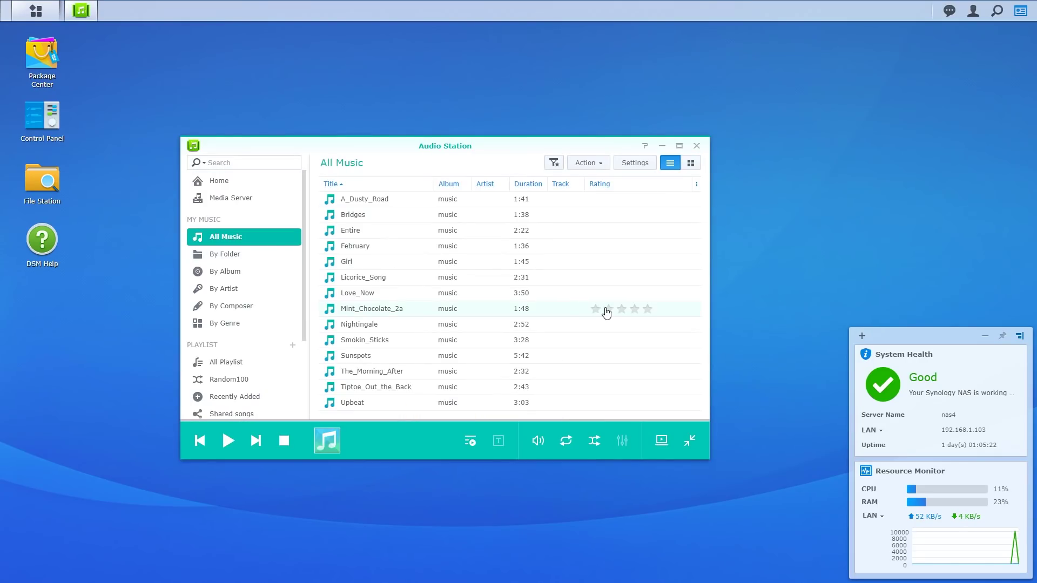
{"action": "double_click", "coordinate": [357, 252]}
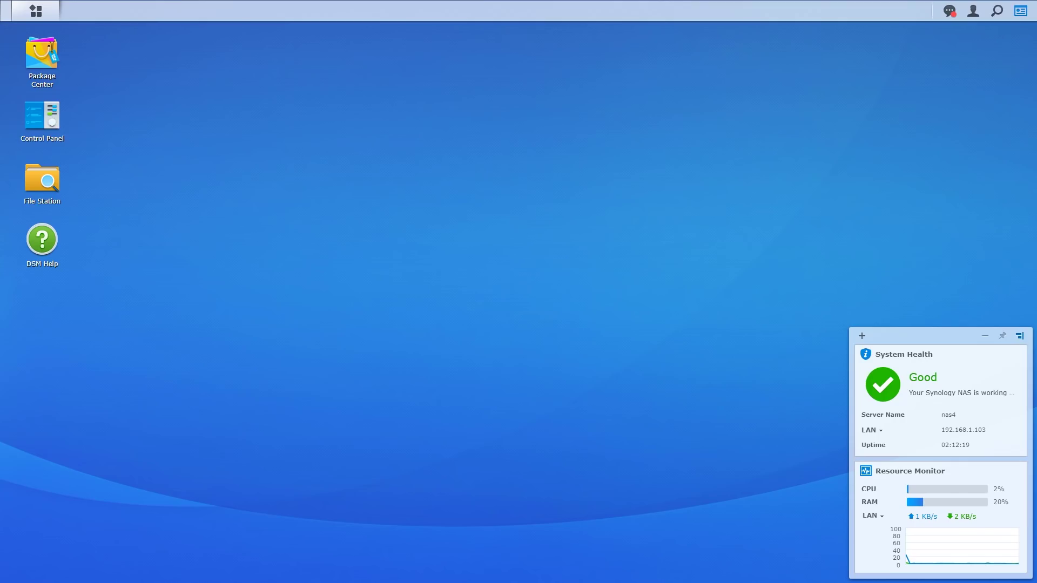
Open Storage Manager and examine the volume, storage pool and HDD/SSD details, returning to the overview
{"action": "left_click", "coordinate": [36, 11]}
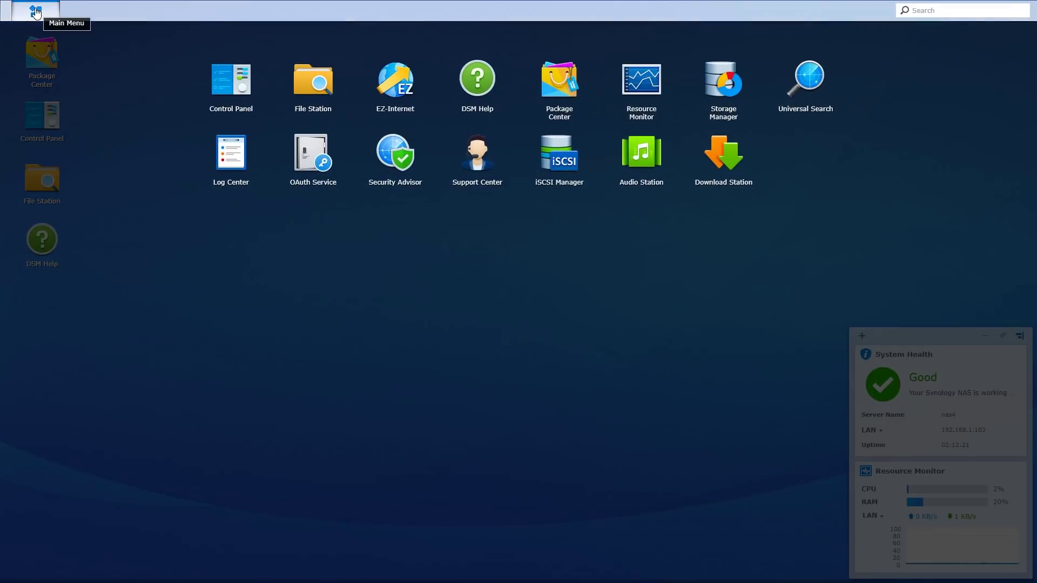
{"action": "left_click", "coordinate": [721, 94]}
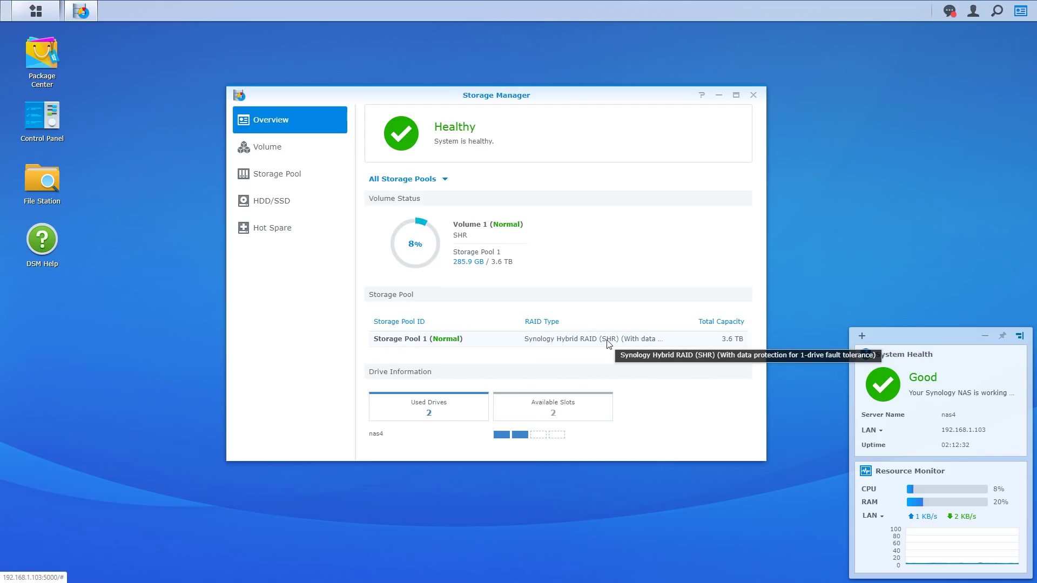
{"action": "left_click", "coordinate": [283, 154]}
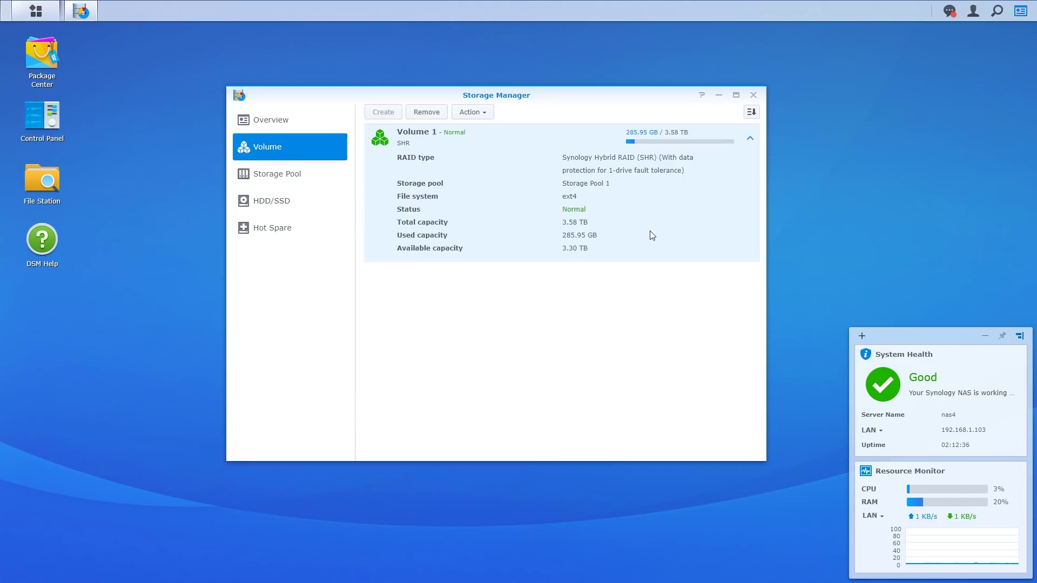
{"action": "left_click", "coordinate": [298, 175]}
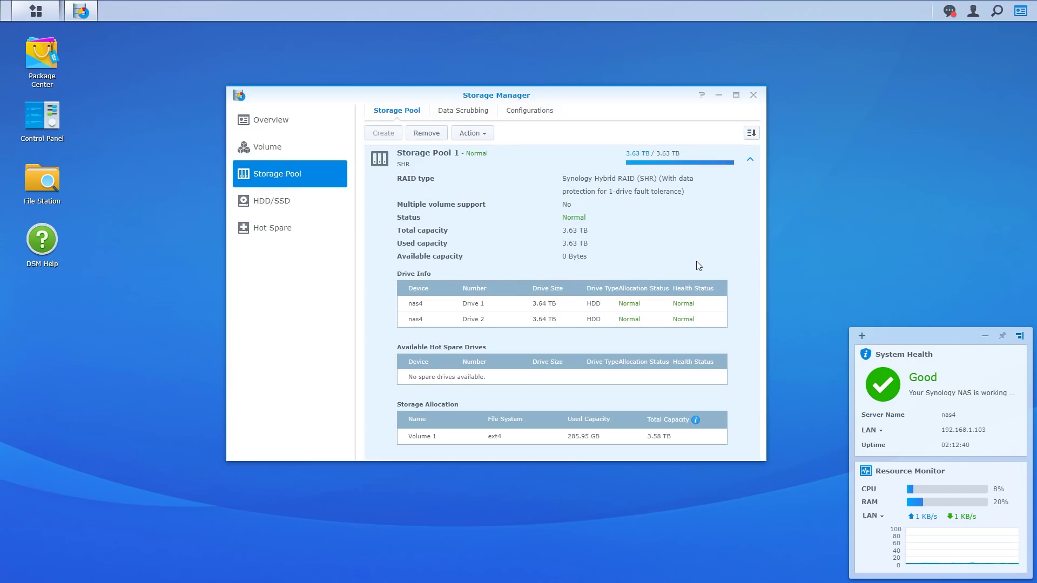
{"action": "left_click", "coordinate": [277, 206]}
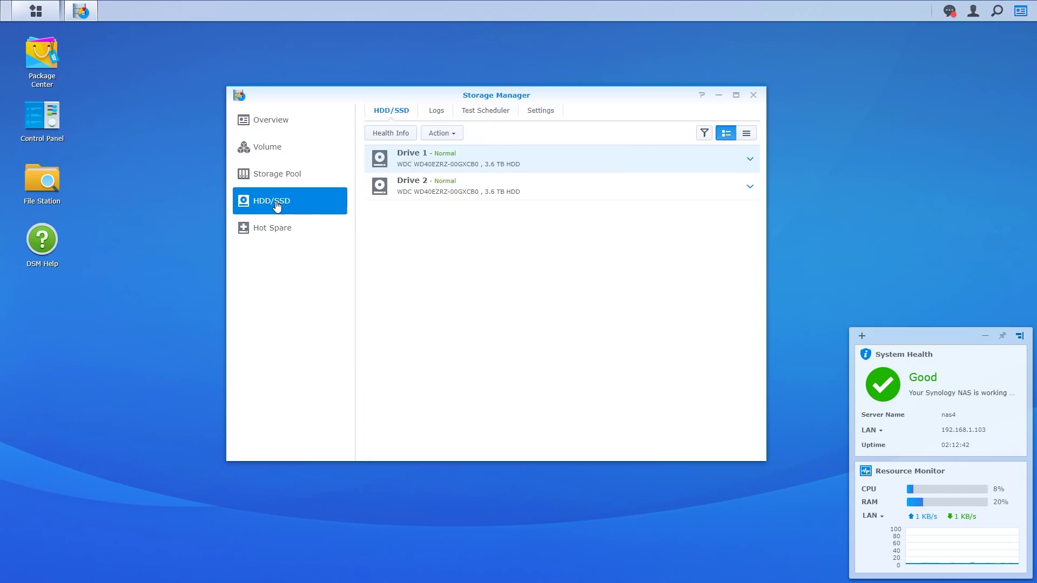
{"action": "left_click", "coordinate": [278, 129]}
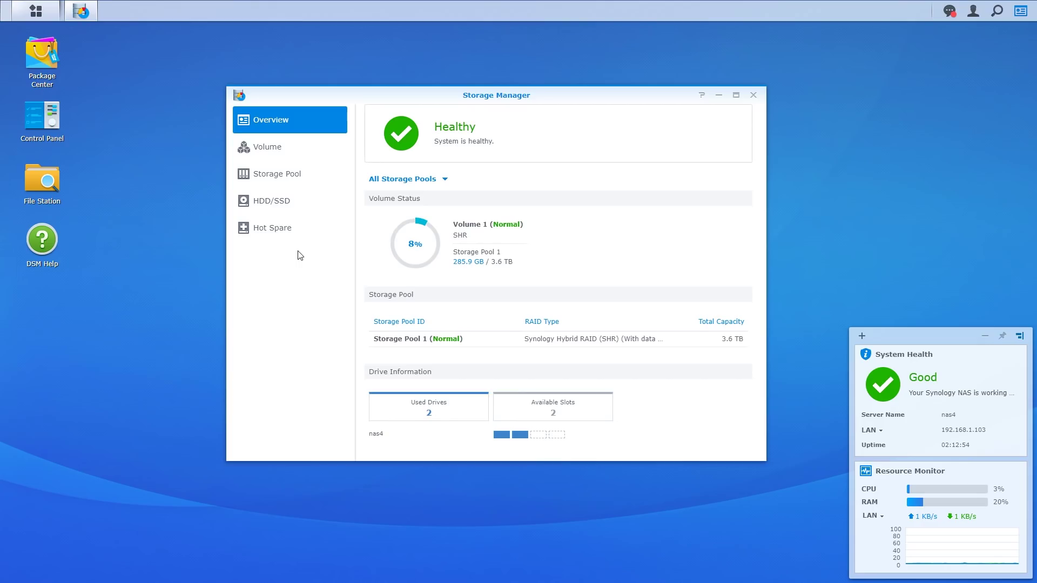
Check which management actions are available for Volume 1 and for Storage Pool 1
{"action": "left_click", "coordinate": [281, 152]}
{"action": "left_click", "coordinate": [483, 115]}
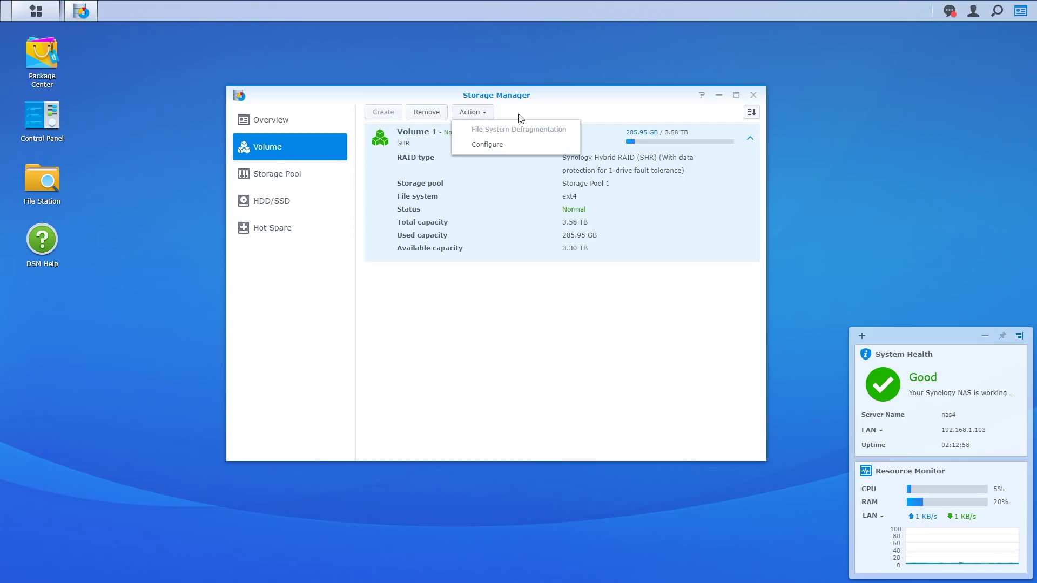
{"action": "left_click", "coordinate": [292, 173]}
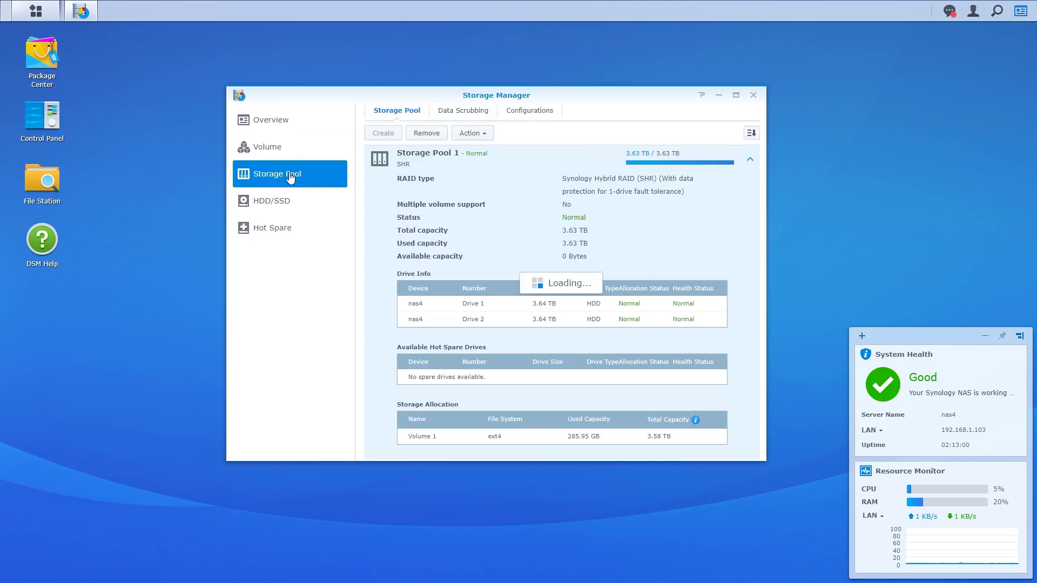
{"action": "left_click", "coordinate": [478, 134]}
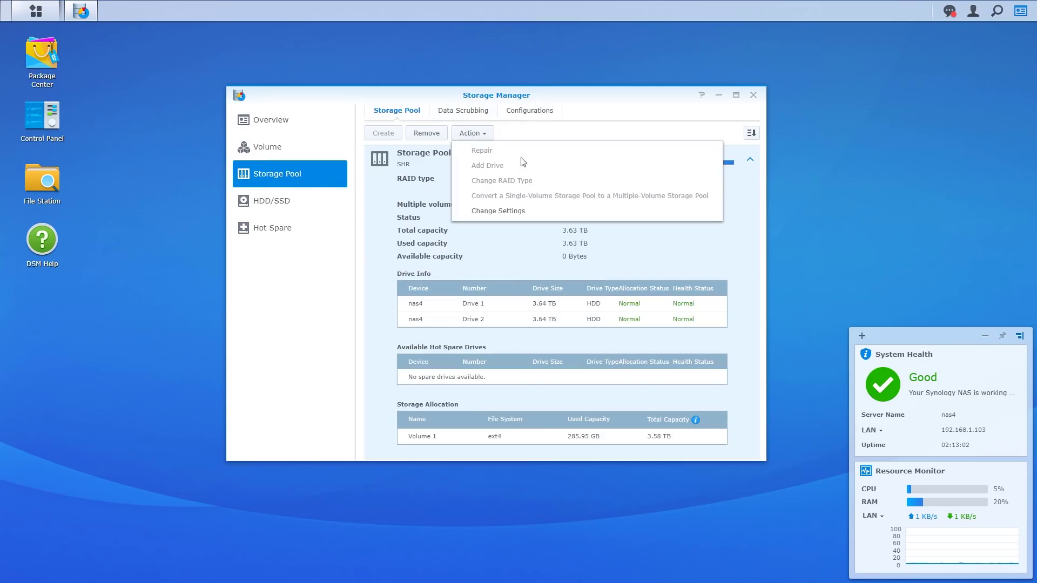